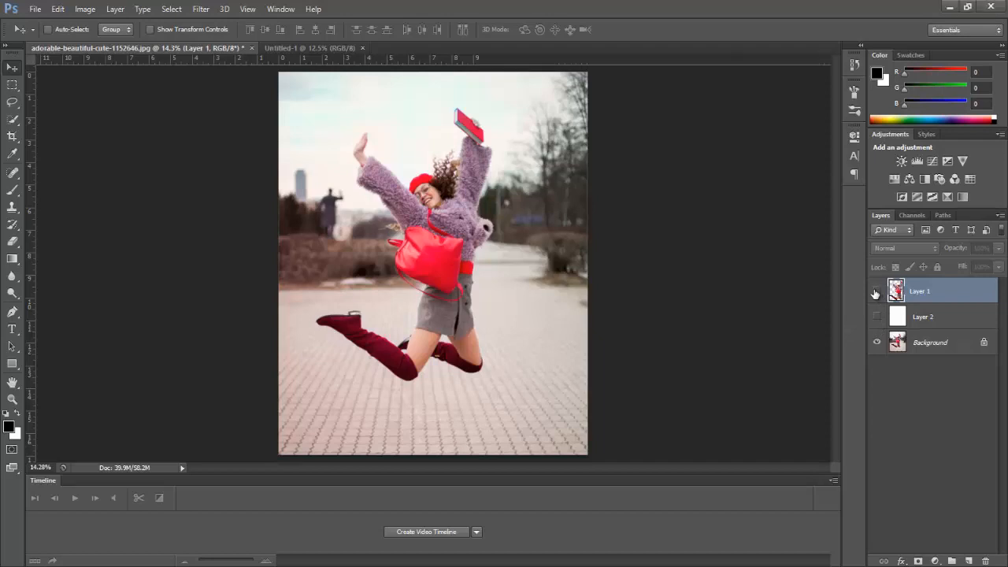
Make the cut-out woman on Layer 1 and the white Layer 2 visible.
{"action": "left_click", "coordinate": [877, 291]}
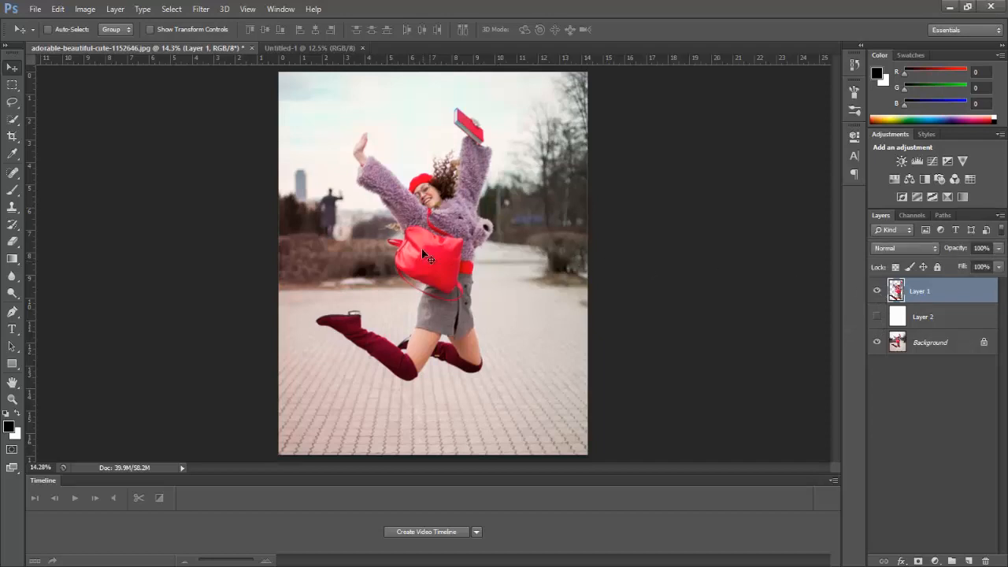
{"action": "left_click_drag", "start_coordinate": [459, 270], "coordinate": [483, 288]}
{"action": "key", "text": "ctrl+z"}
{"action": "left_click", "coordinate": [877, 317]}
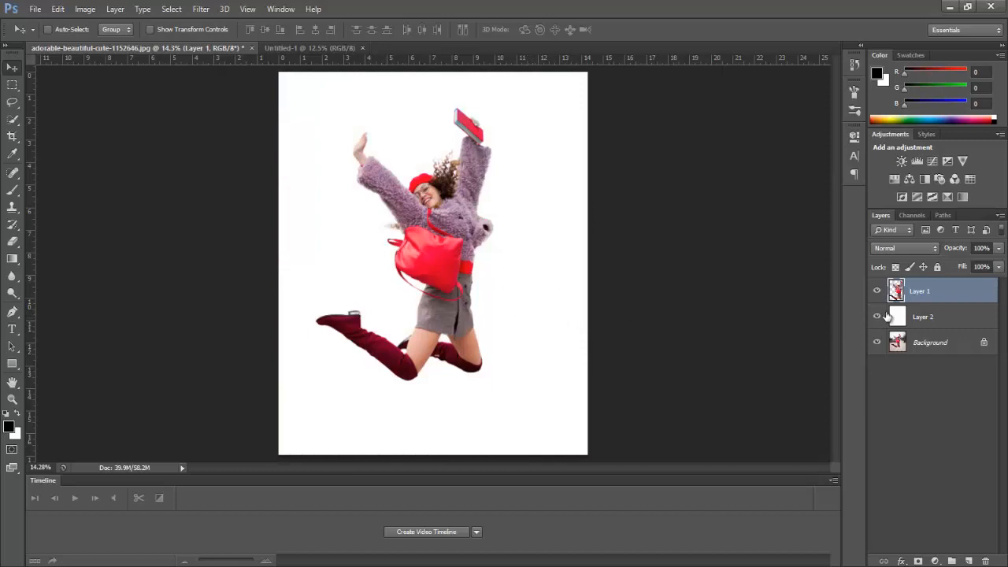
Add a Gradient fill layer directly above the white Layer 2.
{"action": "left_click", "coordinate": [926, 317]}
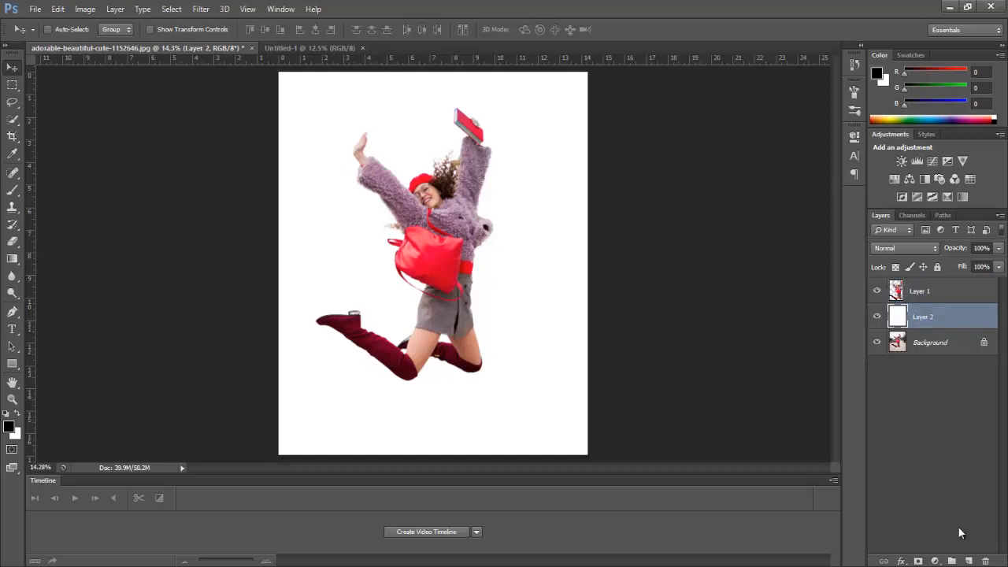
{"action": "left_click", "coordinate": [936, 561]}
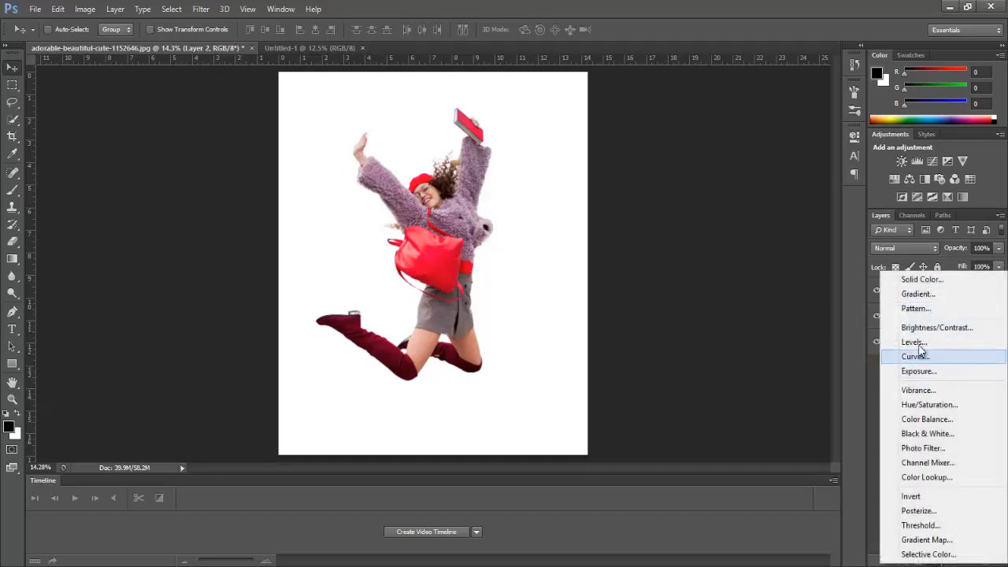
{"action": "left_click", "coordinate": [919, 294]}
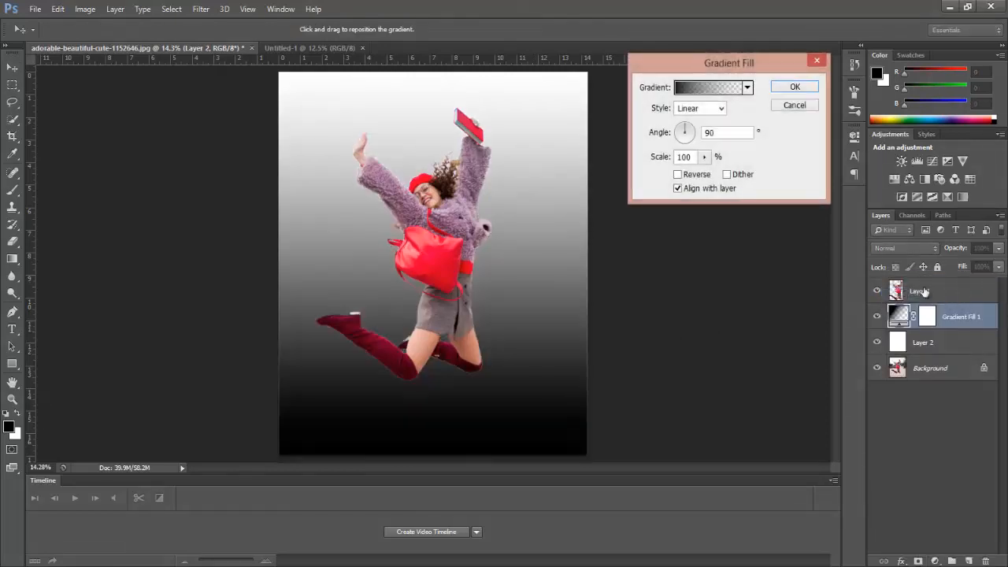
Change the gradient's starting colour stop to blue 0064d4, keeping the transparent end.
{"action": "left_click", "coordinate": [703, 91]}
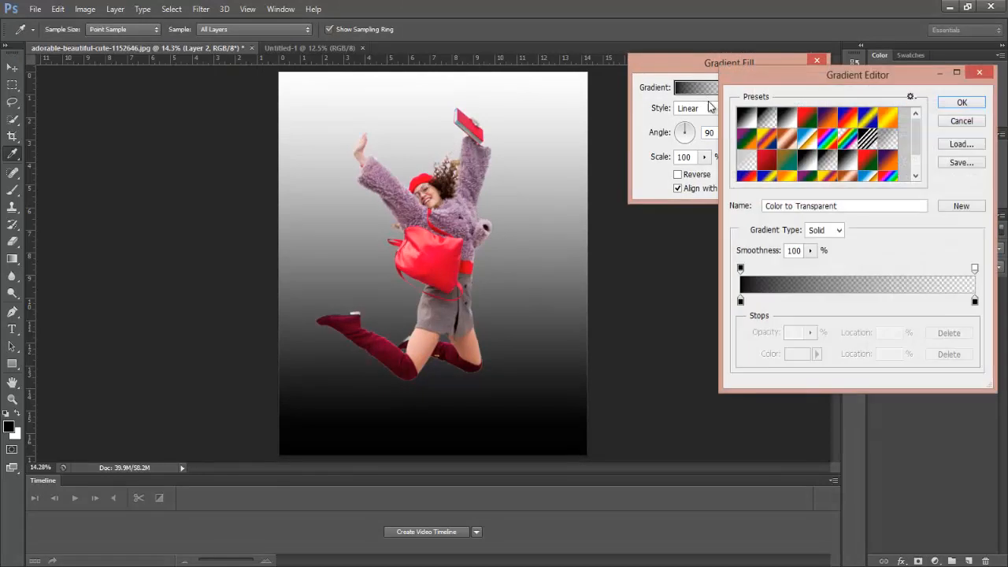
{"action": "left_click", "coordinate": [741, 302]}
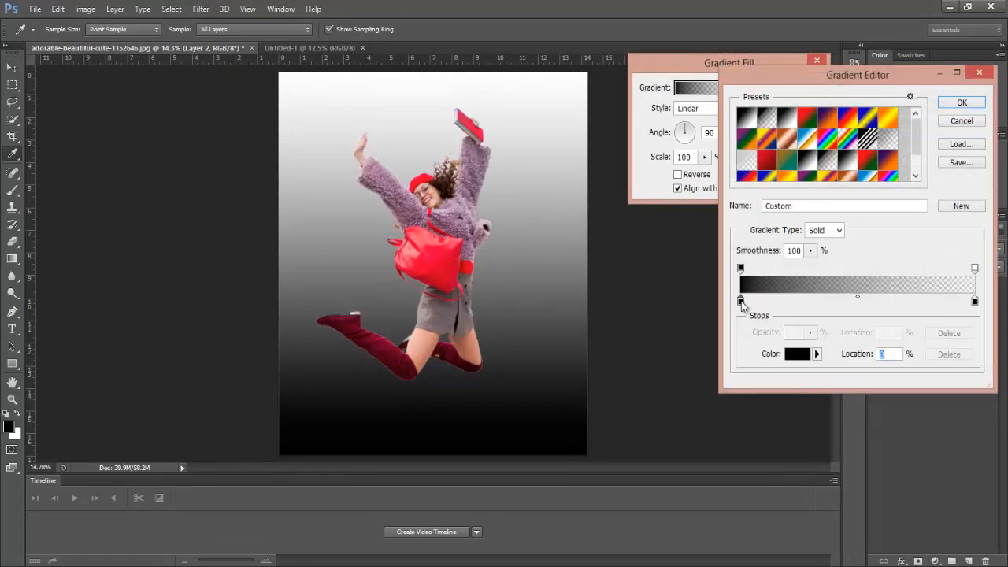
{"action": "left_click", "coordinate": [795, 354]}
{"action": "left_click_drag", "start_coordinate": [750, 200], "coordinate": [752, 199]}
{"action": "left_click", "coordinate": [727, 160]}
{"action": "left_click", "coordinate": [733, 157]}
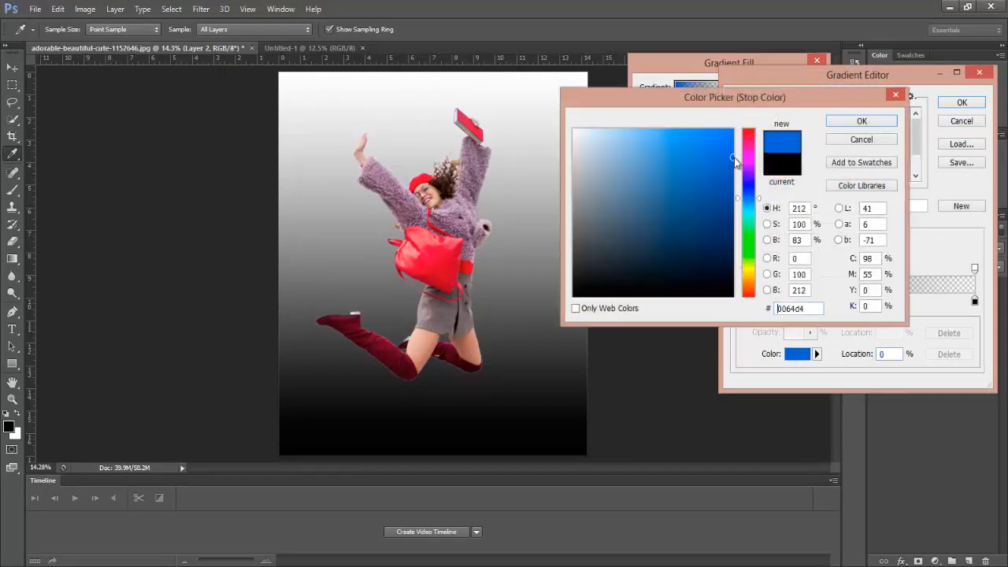
{"action": "left_click", "coordinate": [848, 126]}
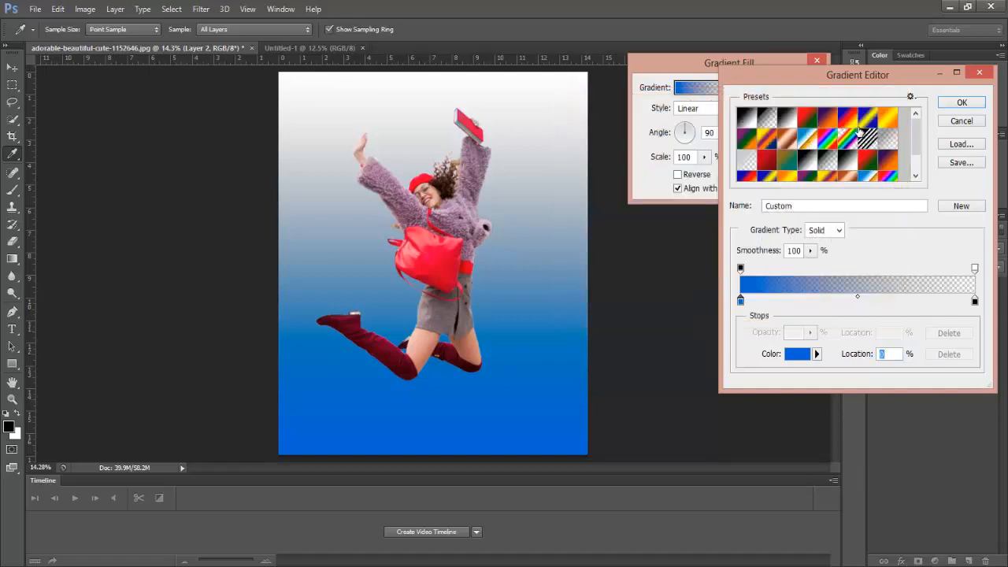
{"action": "left_click", "coordinate": [958, 102]}
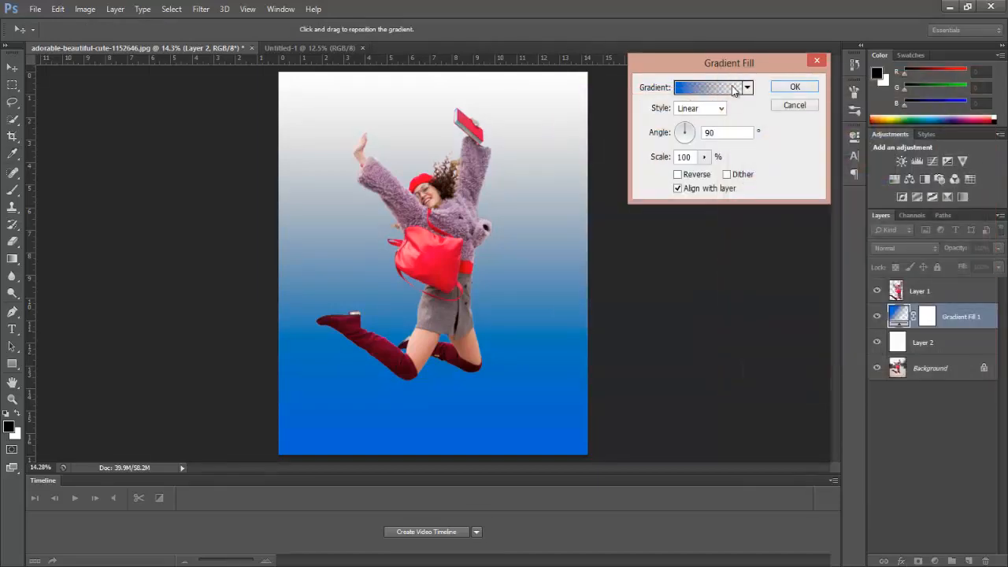
Set the gradient fill to Radial style, reversed, at 209% scale, and apply it.
{"action": "left_click", "coordinate": [720, 108]}
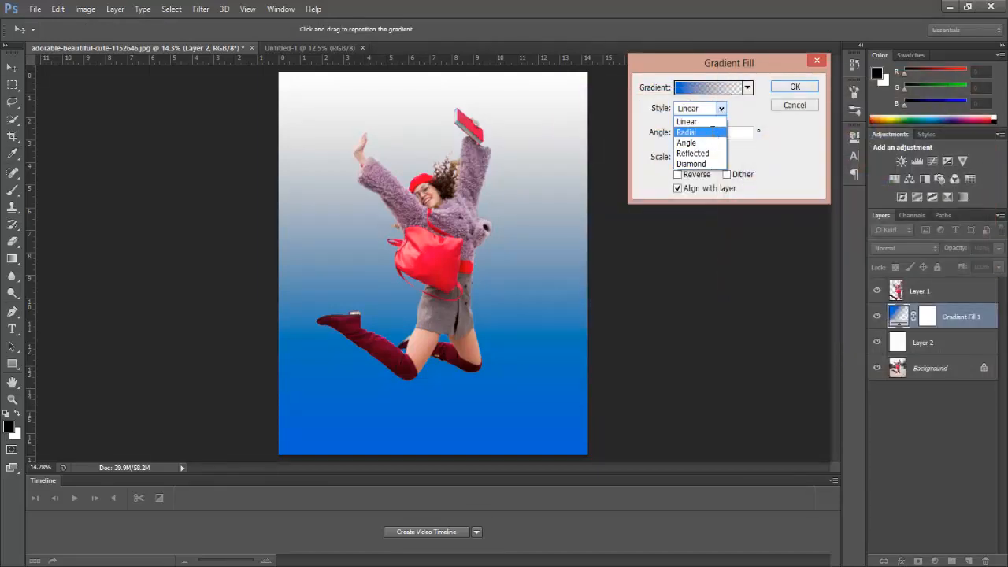
{"action": "left_click", "coordinate": [712, 131]}
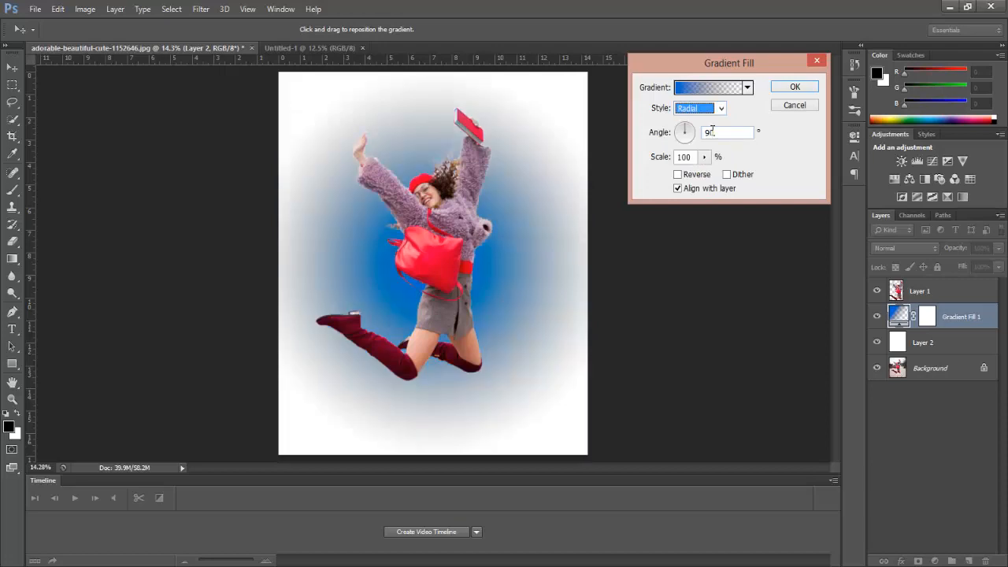
{"action": "left_click", "coordinate": [679, 175]}
{"action": "left_click", "coordinate": [704, 157]}
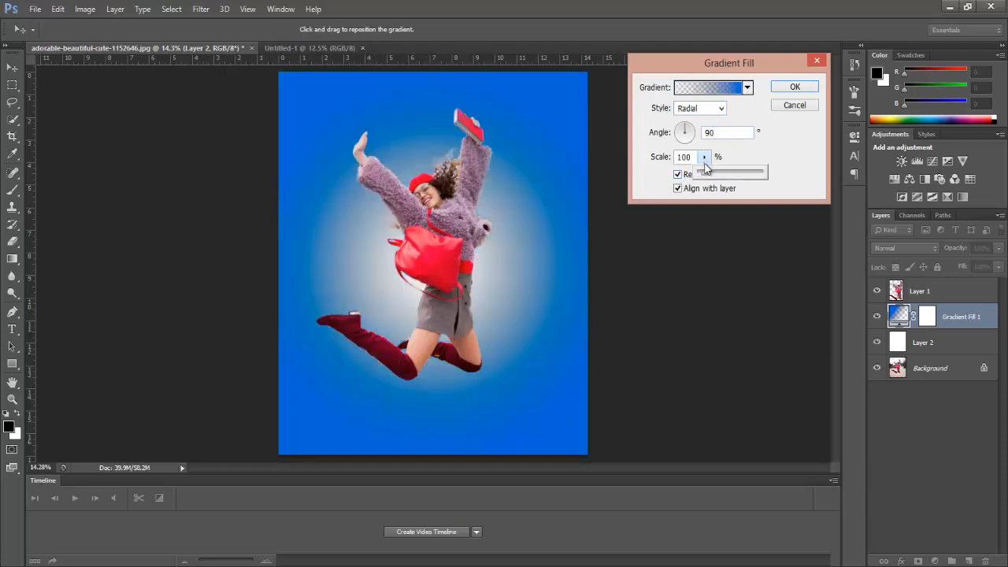
{"action": "left_click_drag", "start_coordinate": [708, 175], "coordinate": [713, 176]}
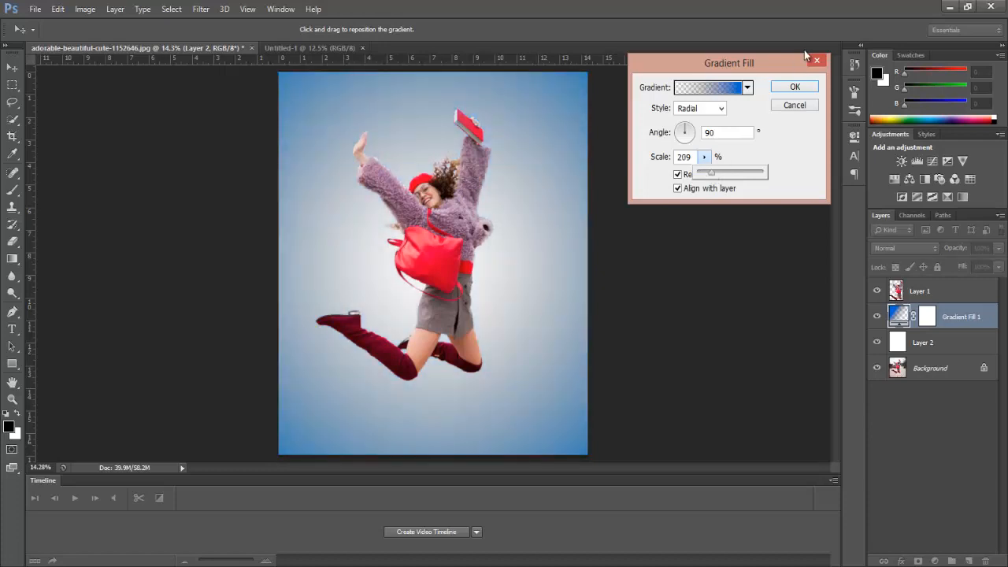
{"action": "left_click", "coordinate": [793, 87]}
{"action": "left_click", "coordinate": [793, 86]}
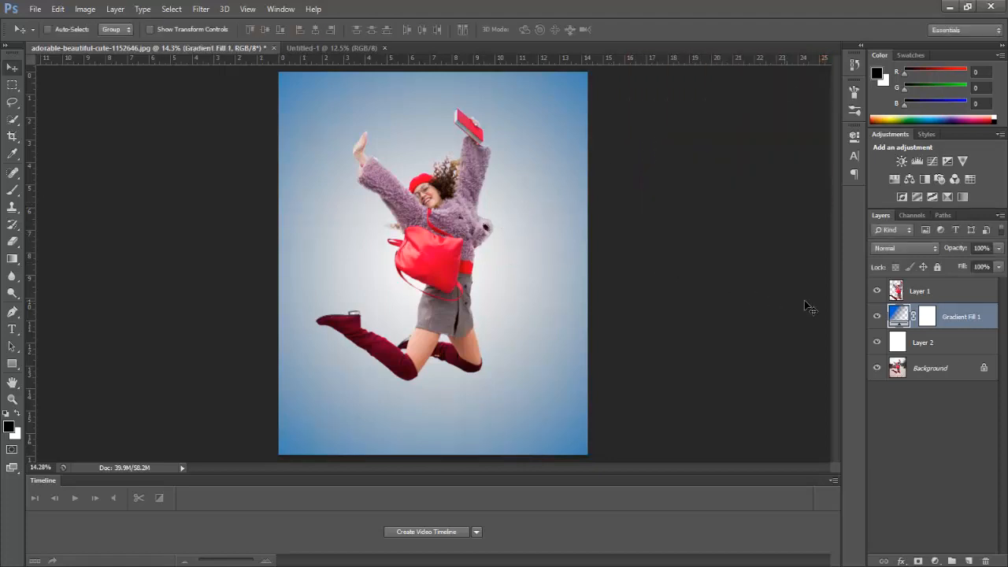
Copy a very narrow vertical strip of Layer 1, spanning the coat and red waistband beside the bag, to a new layer.
{"action": "left_click", "coordinate": [914, 291]}
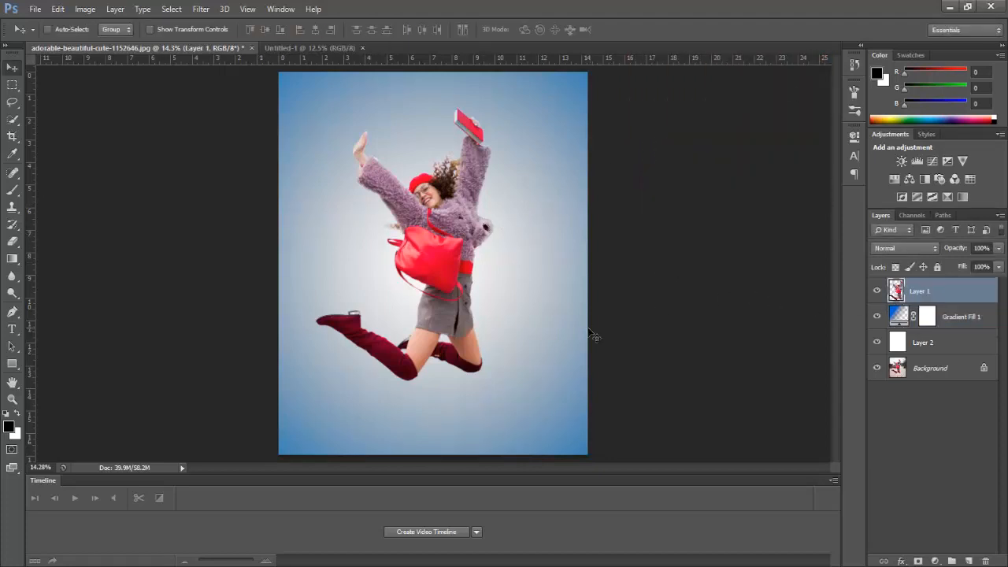
{"action": "left_click", "coordinate": [12, 398]}
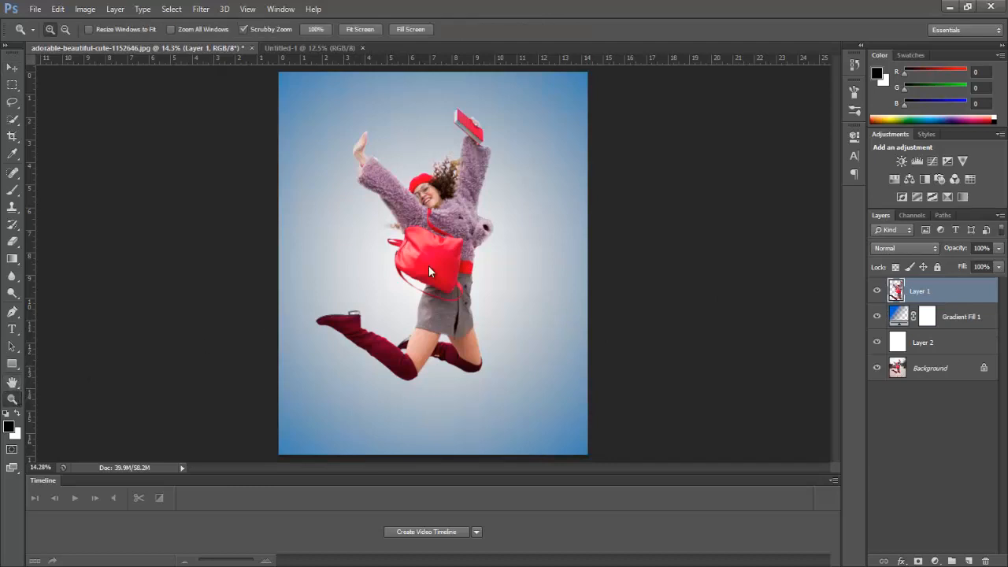
{"action": "left_click_drag", "start_coordinate": [463, 265], "coordinate": [462, 267]}
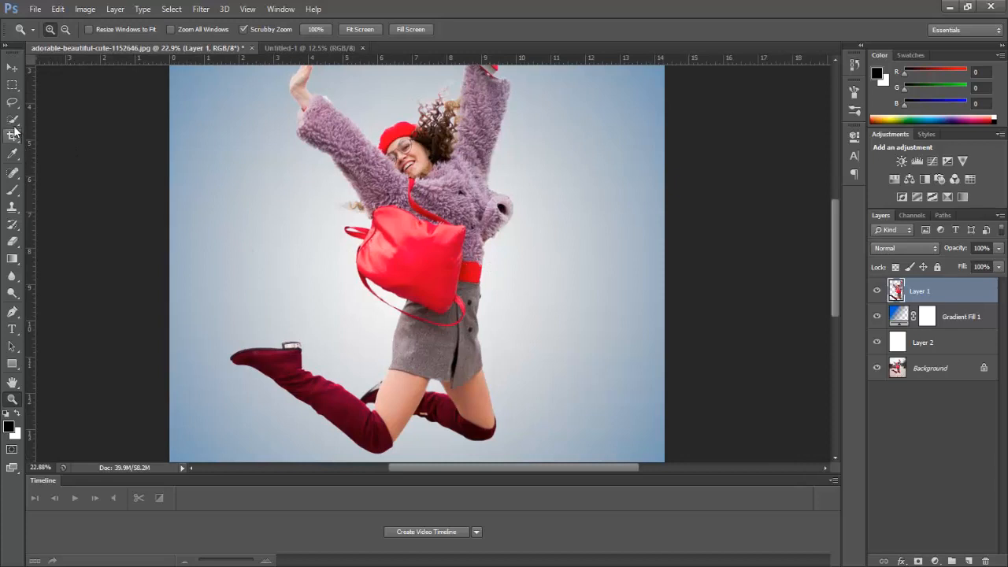
{"action": "left_click", "coordinate": [12, 85]}
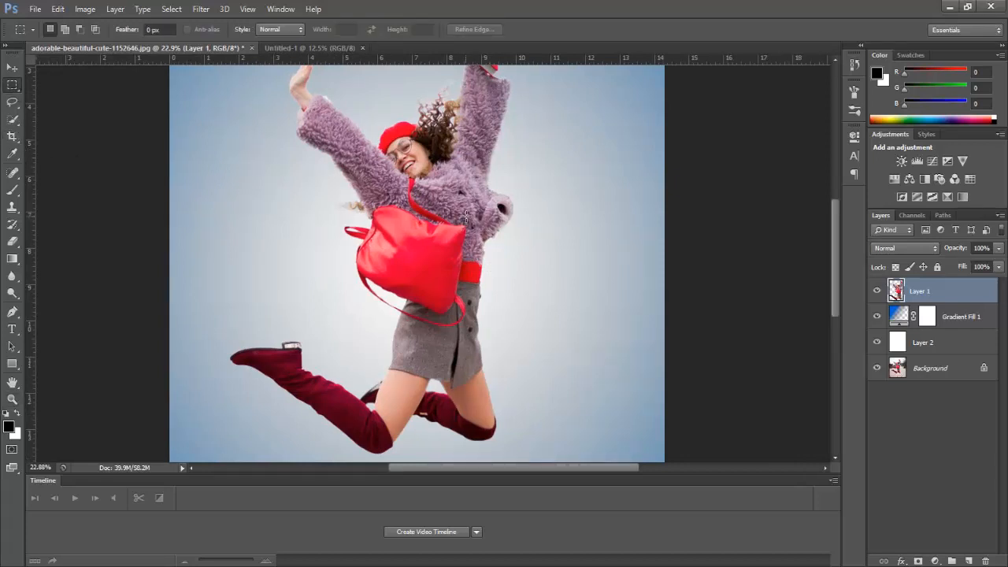
{"action": "left_click_drag", "start_coordinate": [466, 220], "coordinate": [472, 283]}
{"action": "key", "text": "ctrl+j"}
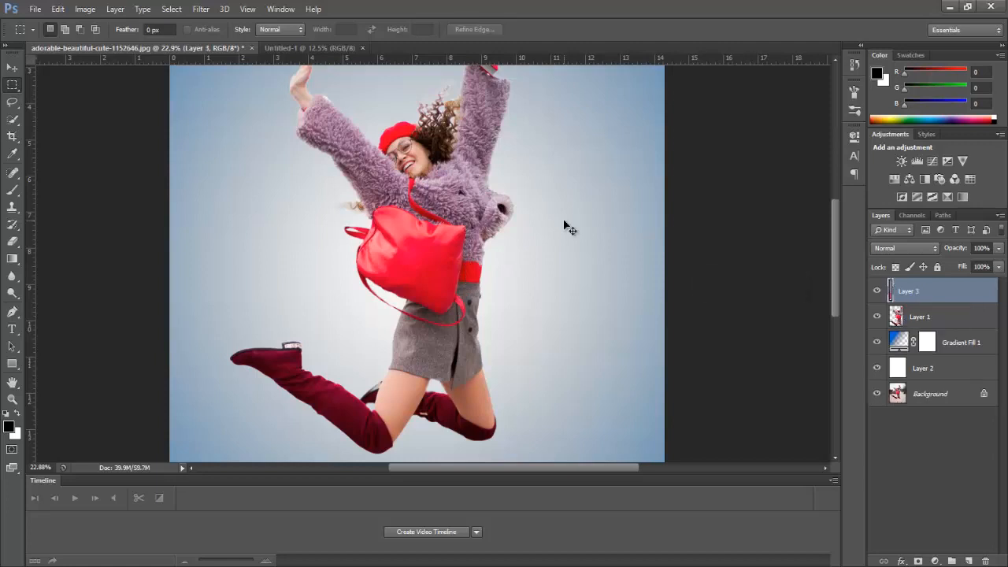
Stretch the copied coat strip horizontally across the full canvas width and move the band to the canvas's upper edge.
{"action": "key", "text": "ctrl+t"}
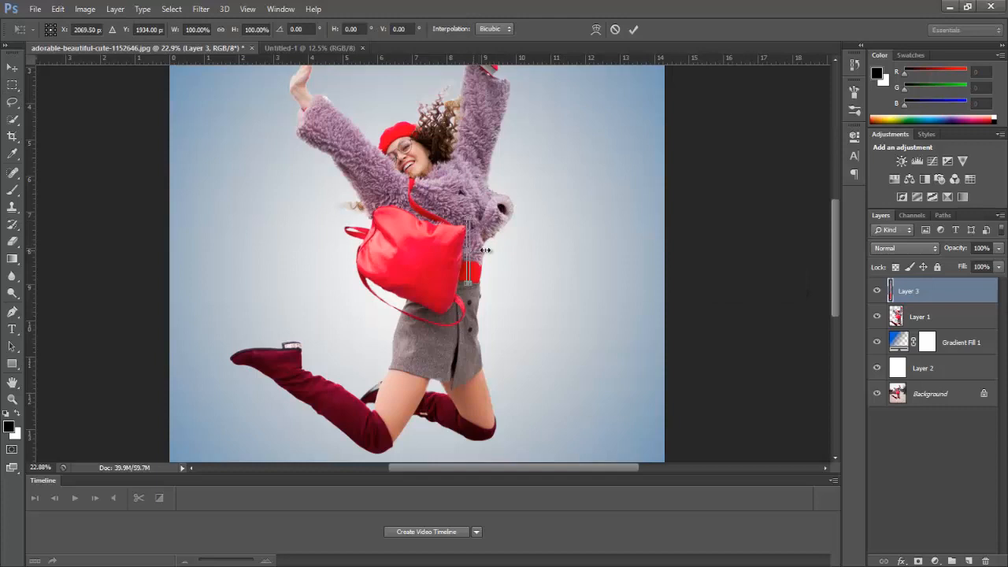
{"action": "left_click_drag", "start_coordinate": [486, 250], "coordinate": [664, 251]}
{"action": "left_click_drag", "start_coordinate": [466, 252], "coordinate": [172, 272]}
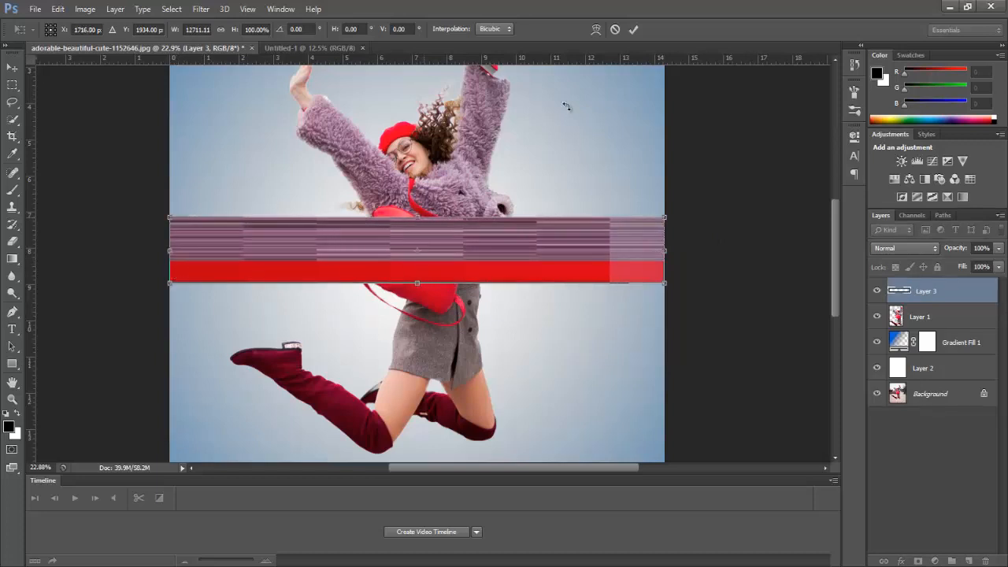
{"action": "left_click", "coordinate": [634, 33]}
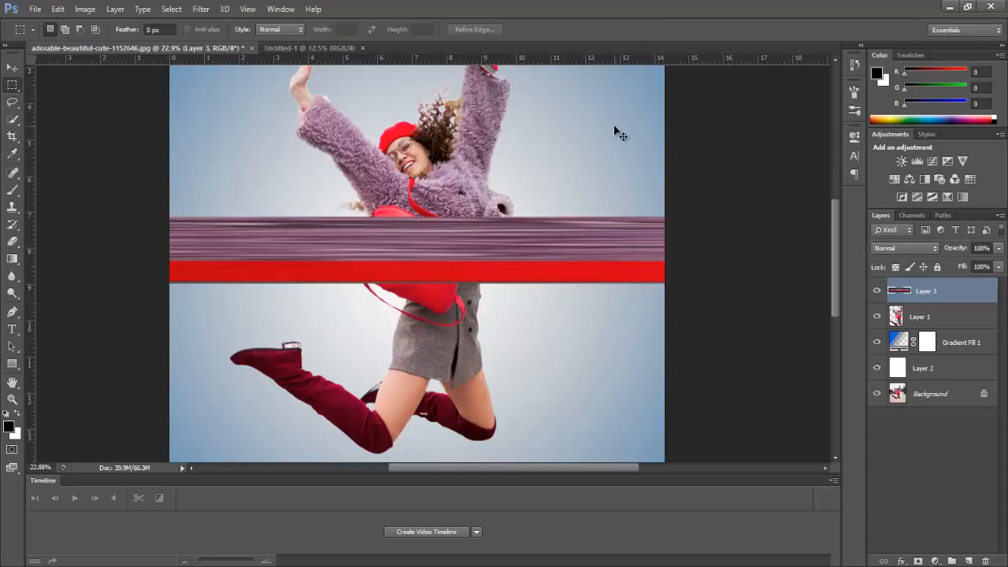
{"action": "key", "text": "ctrl+0"}
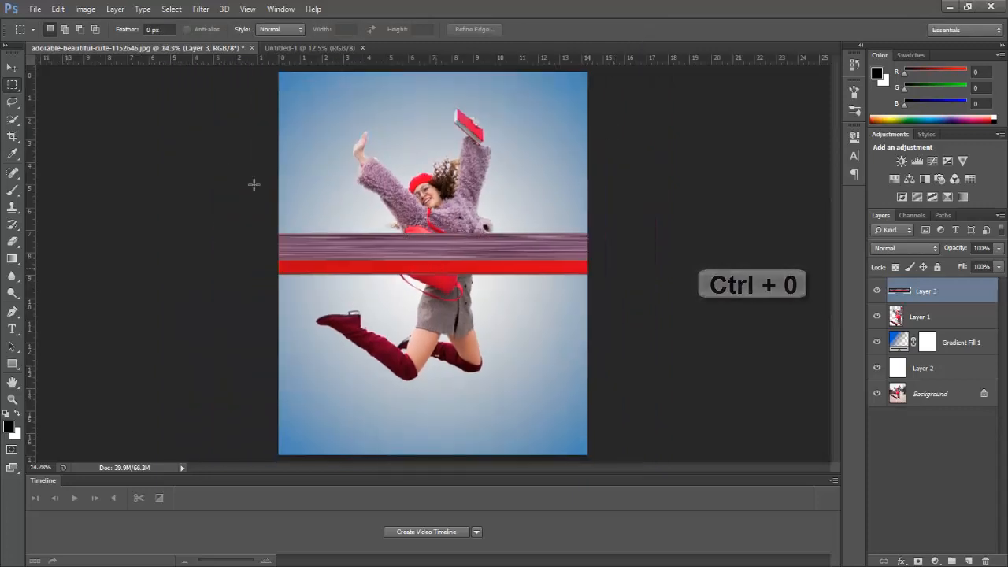
{"action": "left_click", "coordinate": [12, 66]}
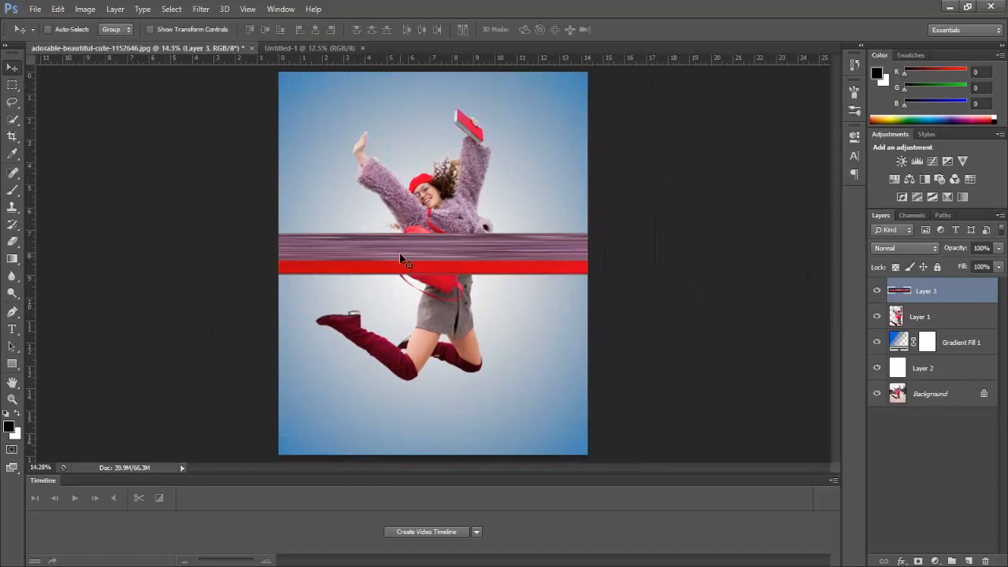
{"action": "left_click_drag", "start_coordinate": [400, 259], "coordinate": [403, 99]}
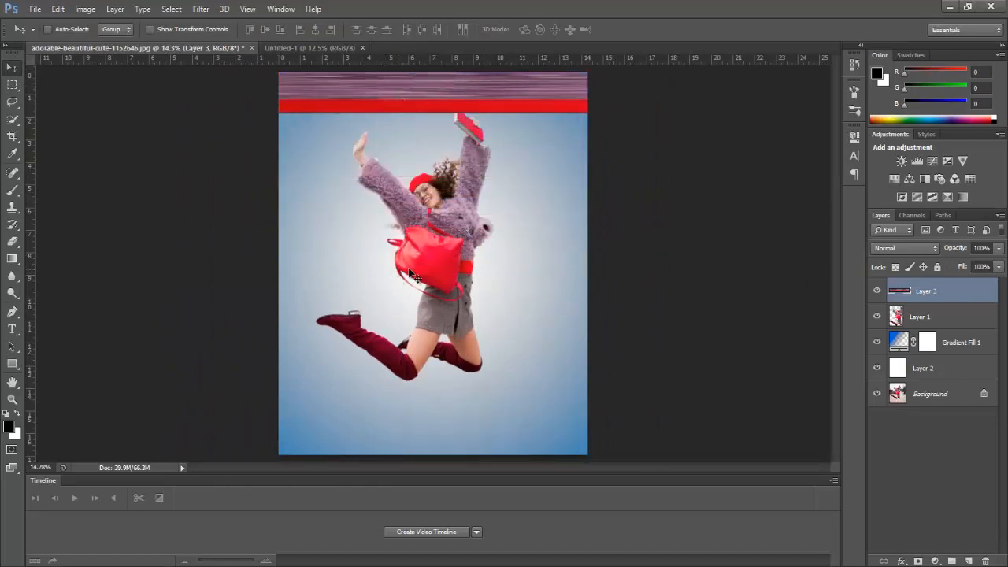
Copy a very narrow vertical strip of the grey skirt from Layer 1 to a new layer.
{"action": "left_click", "coordinate": [954, 316]}
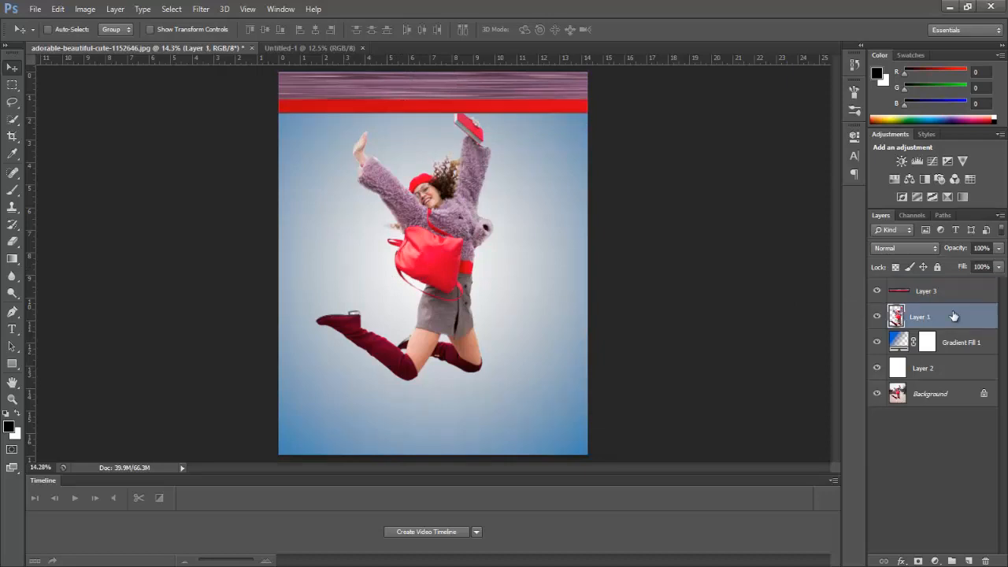
{"action": "left_click", "coordinate": [12, 84]}
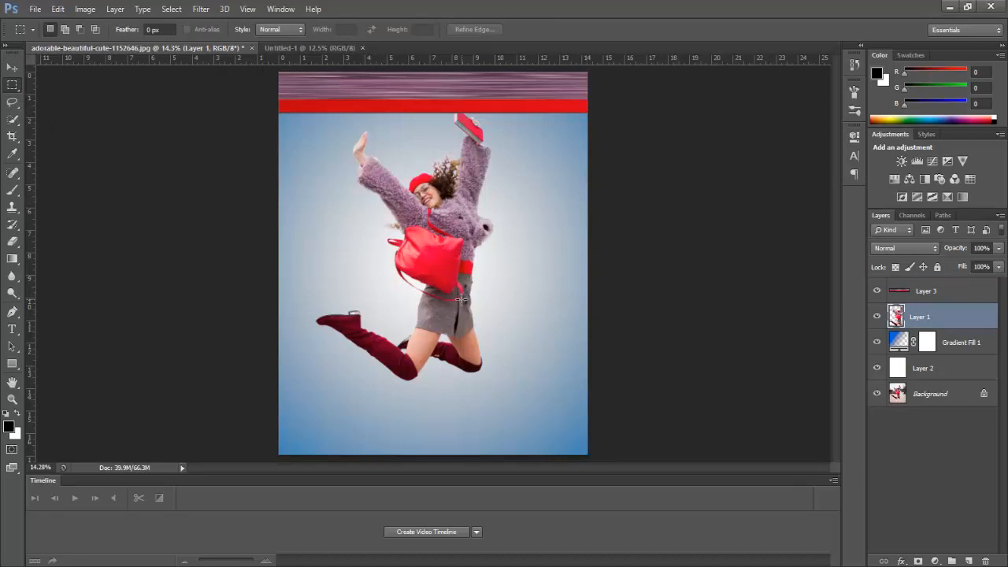
{"action": "left_click_drag", "start_coordinate": [462, 298], "coordinate": [463, 335]}
{"action": "key", "text": "ctrl+j"}
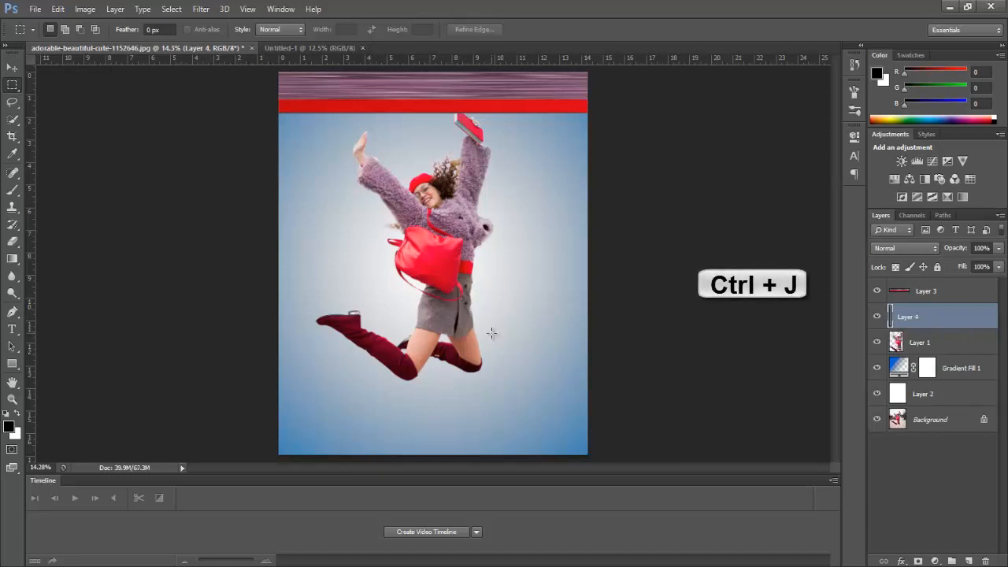
Stretch the skirt strip horizontally across the full canvas width and place the band directly beneath the red stripe.
{"action": "key", "text": "ctrl+t"}
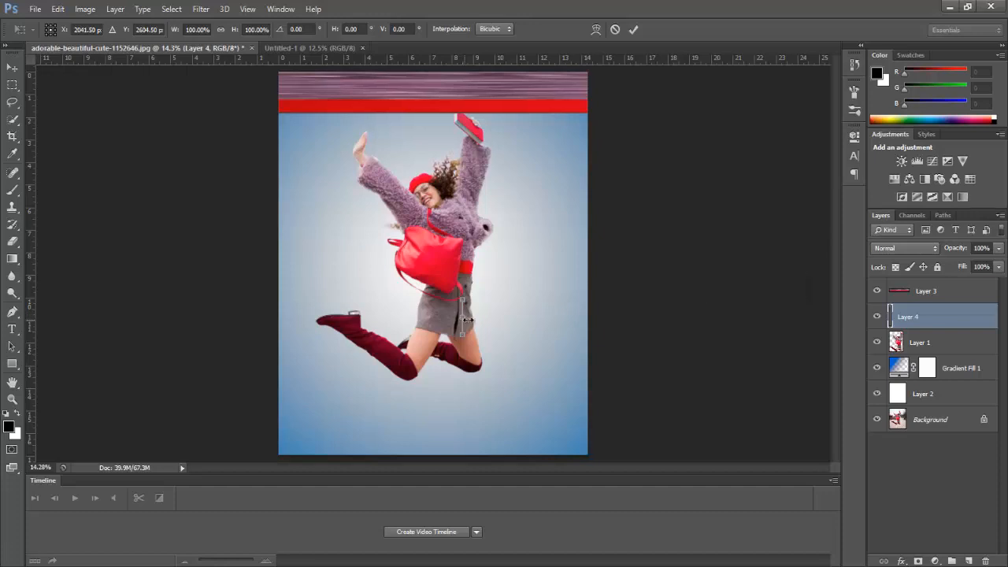
{"action": "left_click_drag", "start_coordinate": [463, 319], "coordinate": [592, 318]}
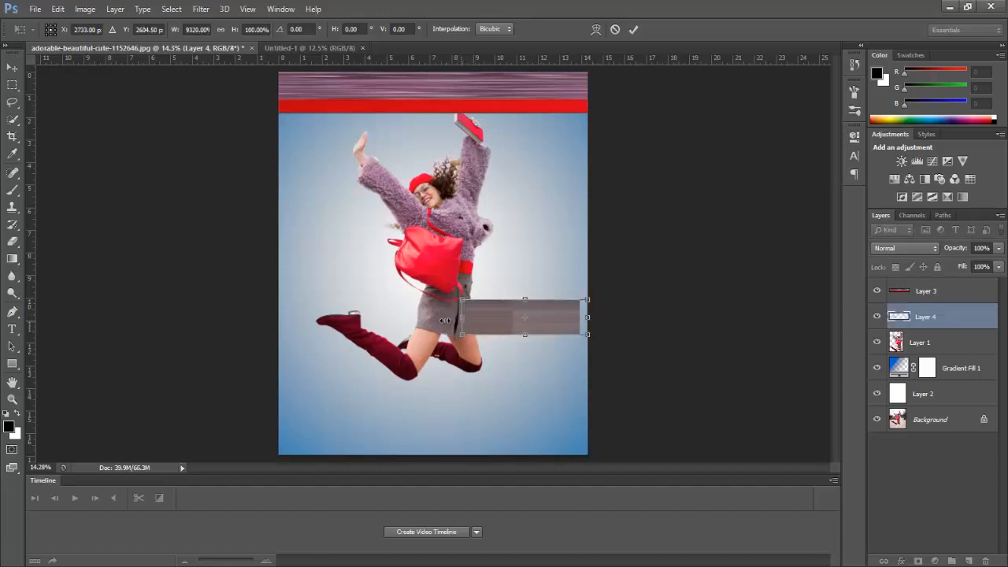
{"action": "left_click_drag", "start_coordinate": [445, 320], "coordinate": [281, 319]}
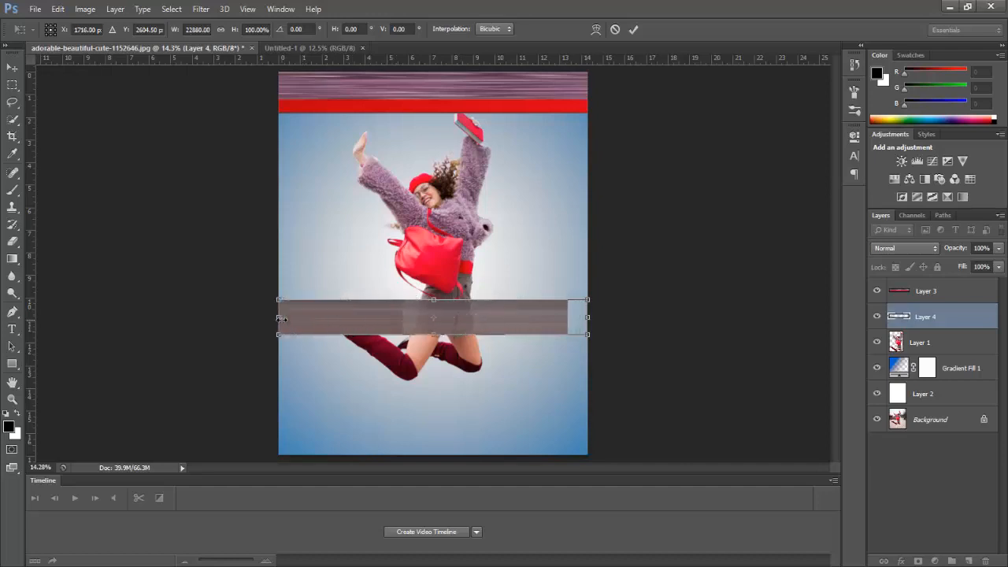
{"action": "left_click", "coordinate": [633, 29]}
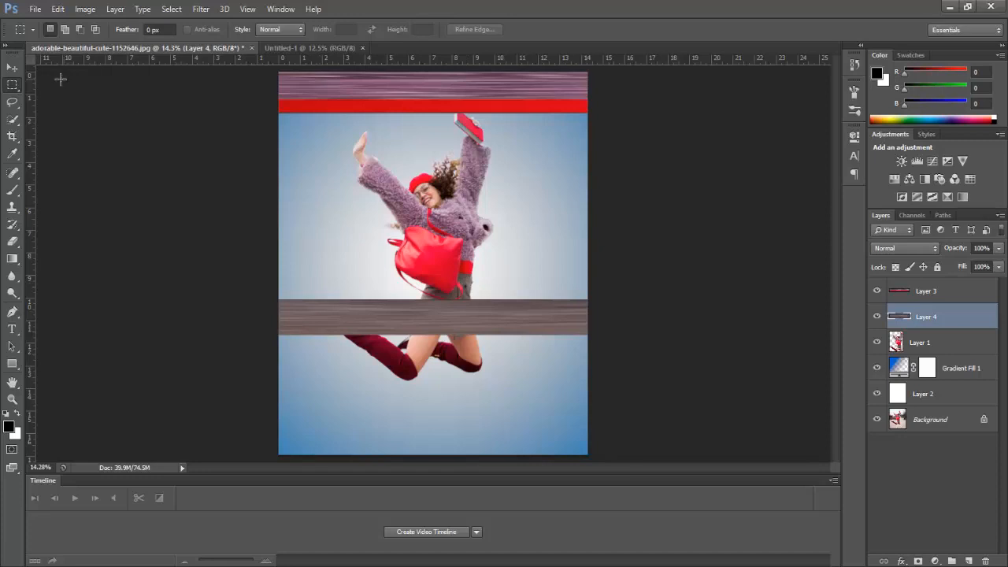
{"action": "left_click", "coordinate": [18, 69]}
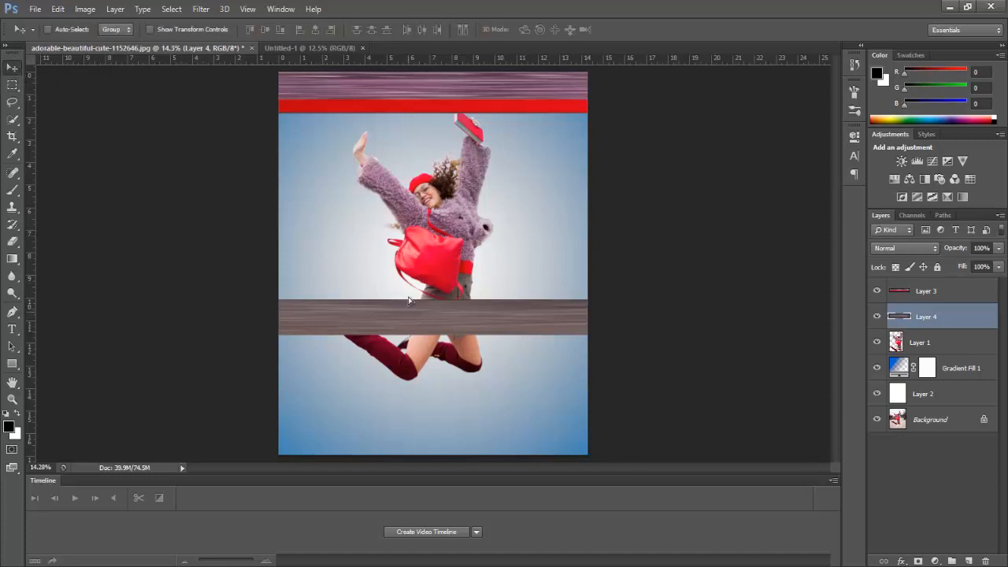
{"action": "left_click_drag", "start_coordinate": [409, 300], "coordinate": [408, 132]}
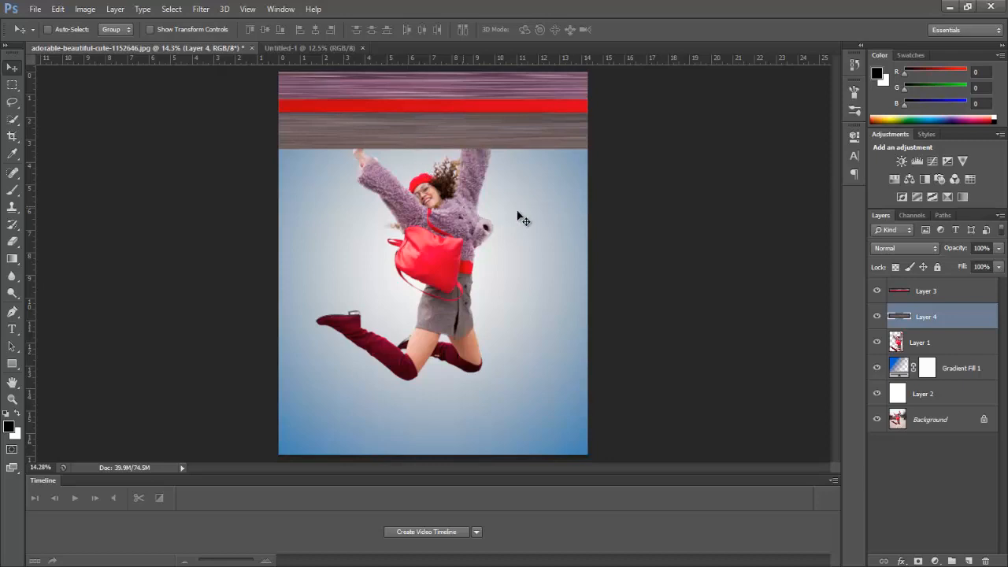
Copy a strip of Layer 1, about 0.12 in wide and 1.29 in high, across the bare leg and boot to a new layer.
{"action": "left_click", "coordinate": [938, 340]}
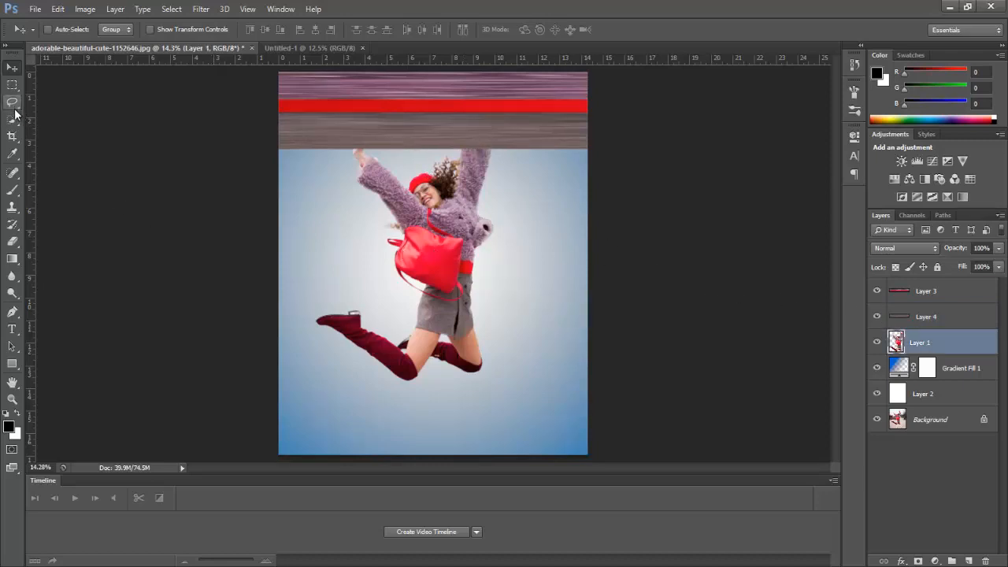
{"action": "left_click", "coordinate": [11, 84]}
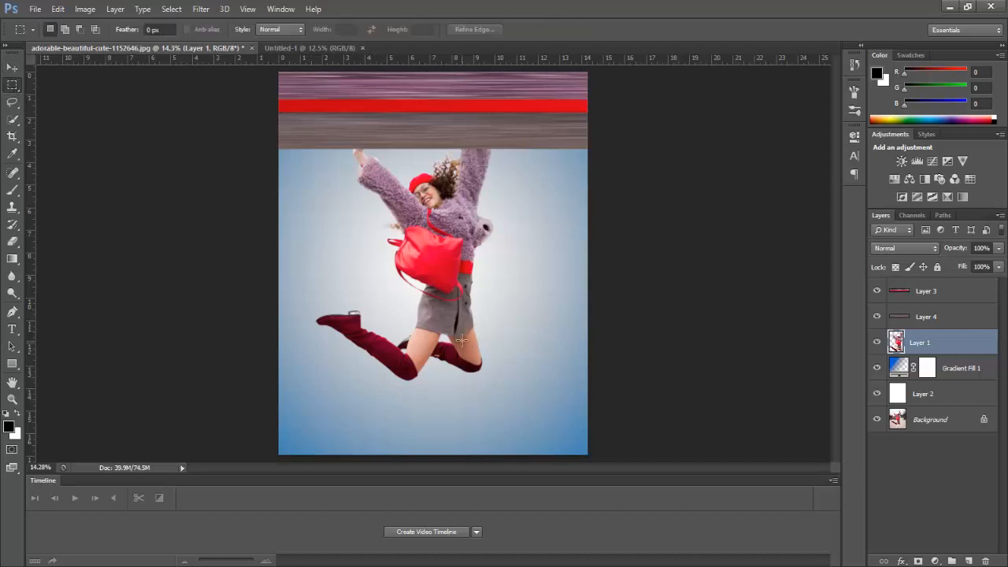
{"action": "left_click_drag", "start_coordinate": [461, 339], "coordinate": [465, 368]}
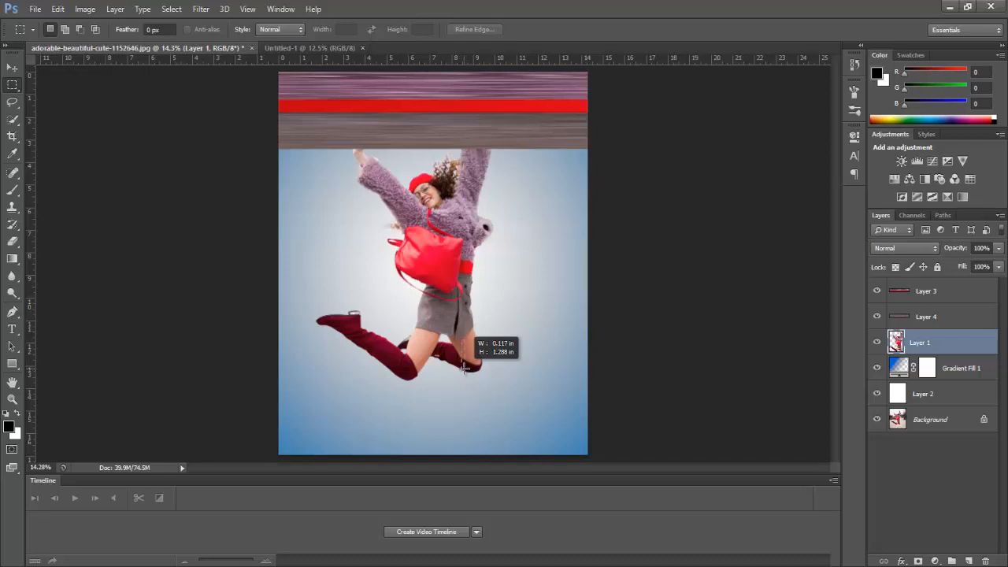
{"action": "left_click_drag", "start_coordinate": [464, 368], "coordinate": [466, 368]}
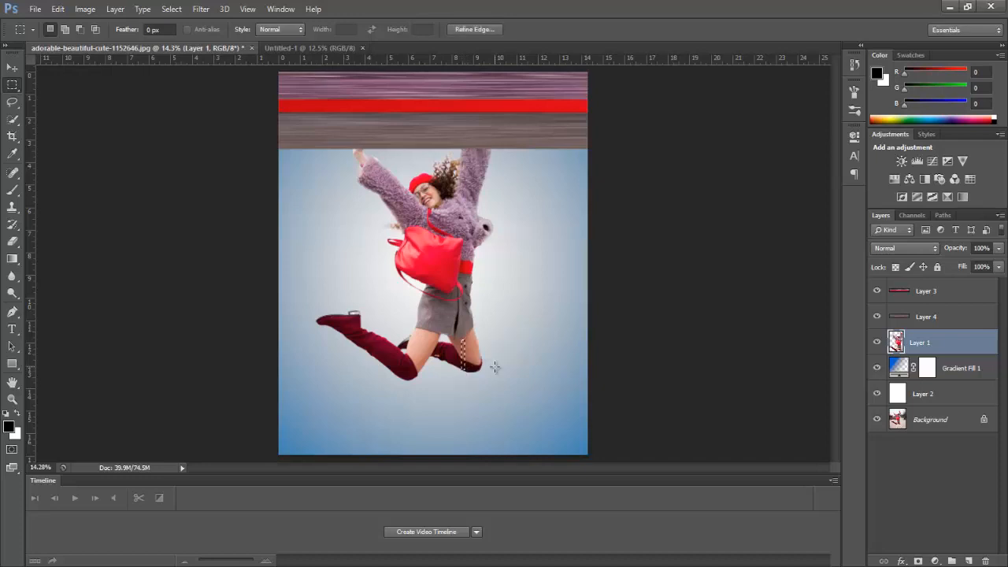
{"action": "key", "text": "ctrl+j"}
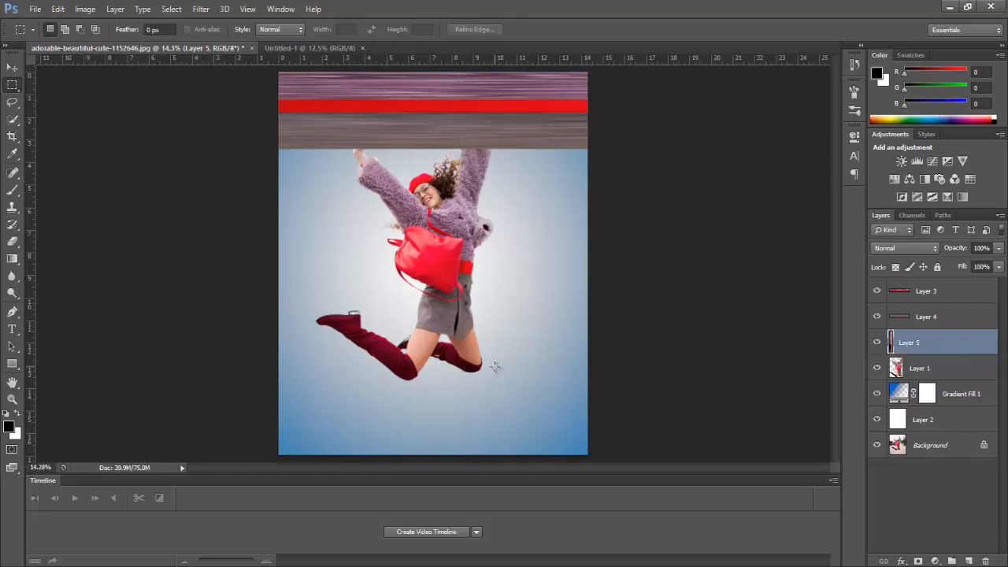
Stretch the leg-and-boot strip horizontally across the full canvas width and place the band directly beneath the grey skirt band.
{"action": "key", "text": "ctrl+t"}
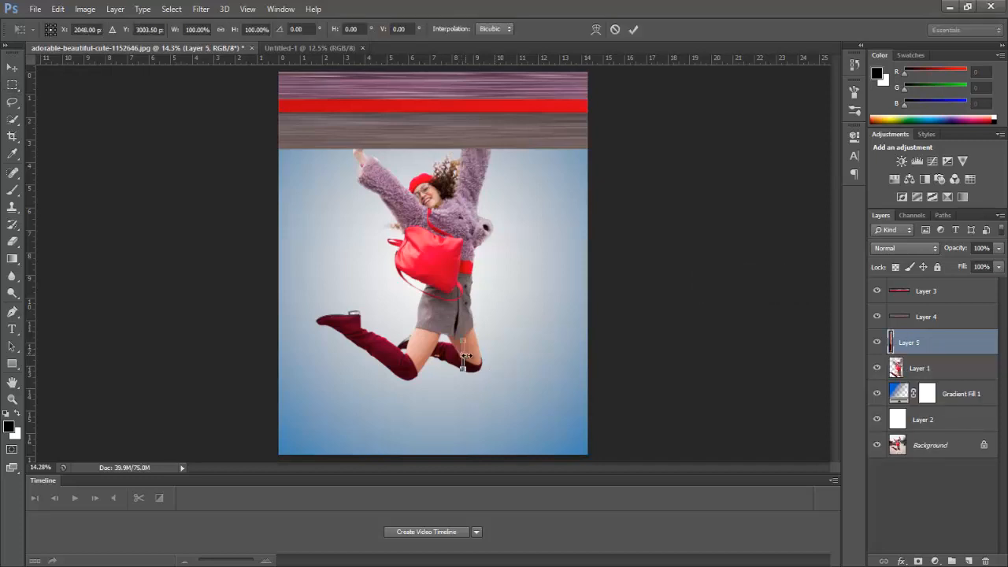
{"action": "left_click_drag", "start_coordinate": [465, 356], "coordinate": [588, 357]}
{"action": "left_click_drag", "start_coordinate": [459, 355], "coordinate": [284, 364]}
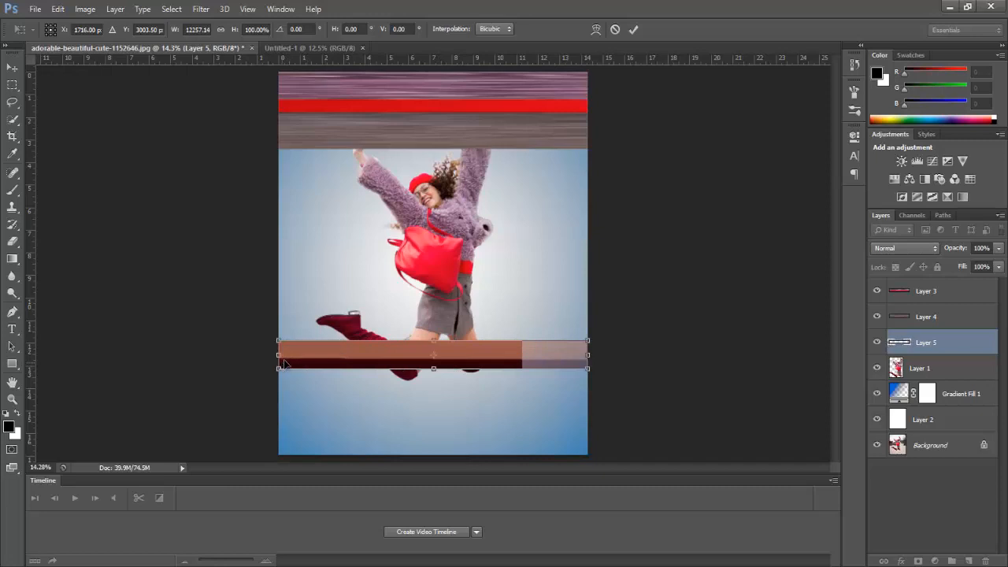
{"action": "left_click", "coordinate": [633, 35]}
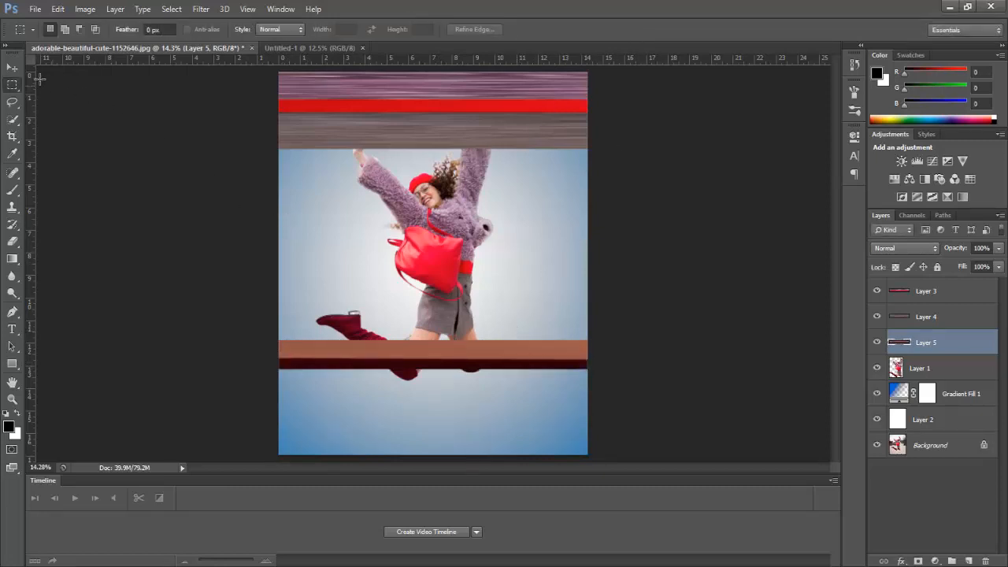
{"action": "left_click", "coordinate": [12, 67]}
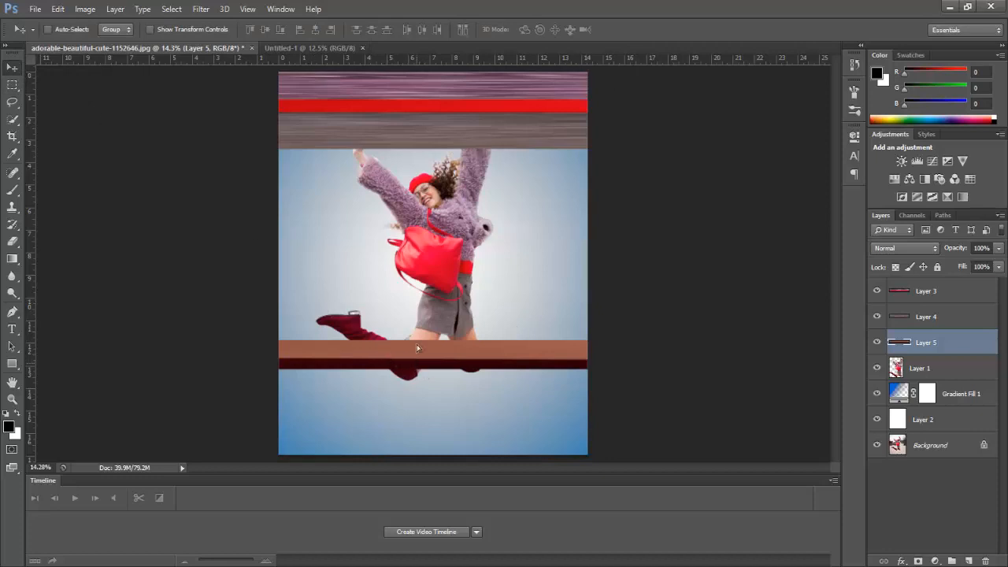
{"action": "left_click_drag", "start_coordinate": [416, 344], "coordinate": [418, 176]}
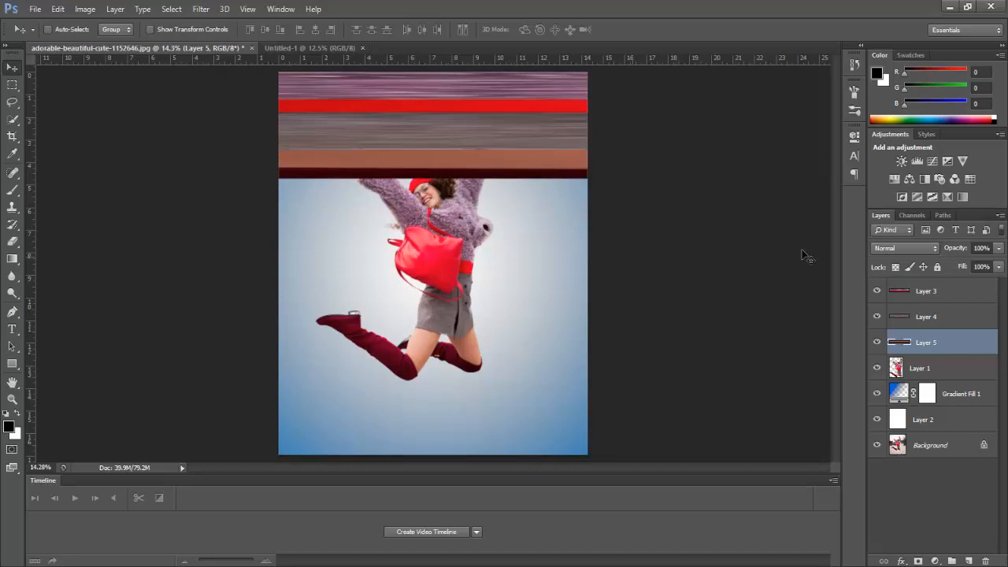
Merge the three stretched band layers, Layer 3, Layer 4 and Layer 5, into a single layer.
{"action": "left_click", "coordinate": [956, 324], "text": "ctrl"}
{"action": "left_click", "coordinate": [956, 297], "text": "ctrl"}
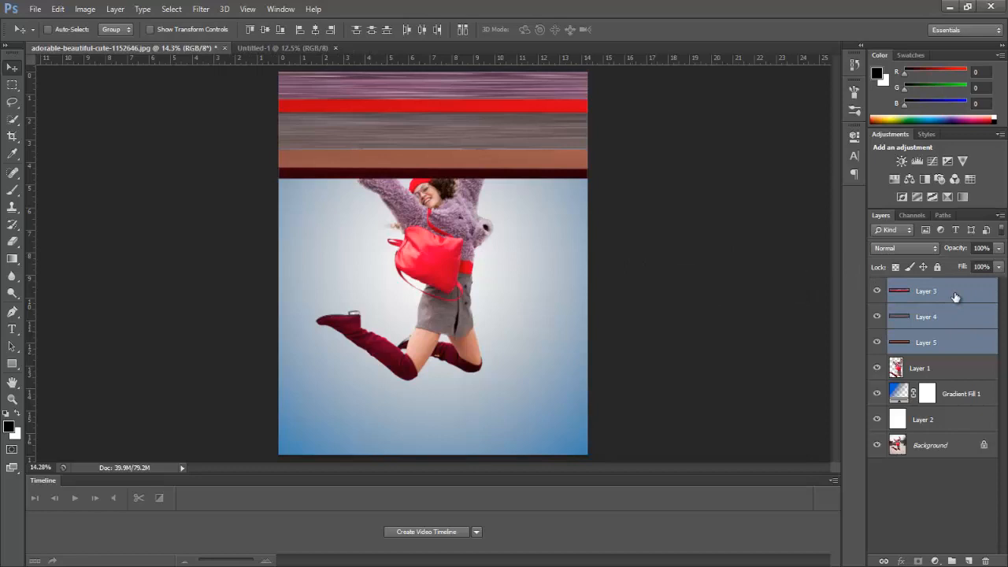
{"action": "key", "text": "ctrl+e"}
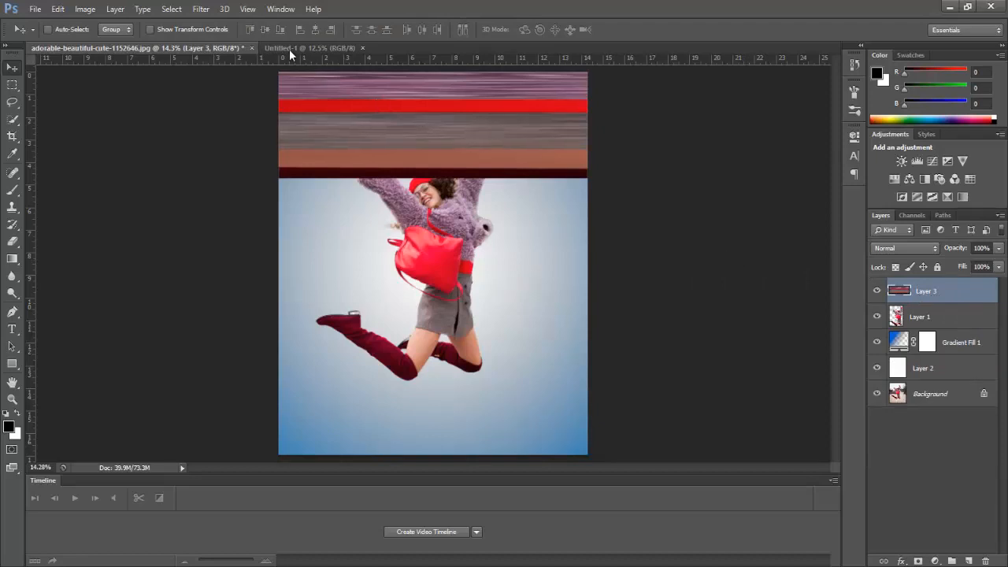
Apply the Polar Coordinates distortion to the merged bands with the Rectangular to Polar option.
{"action": "left_click", "coordinate": [209, 12]}
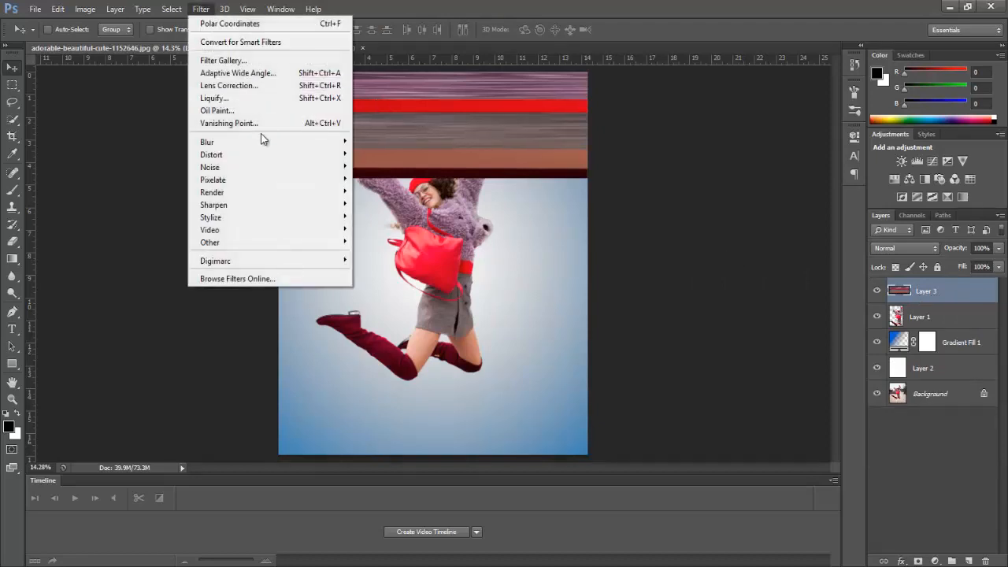
{"action": "mouse_move", "coordinate": [308, 157]}
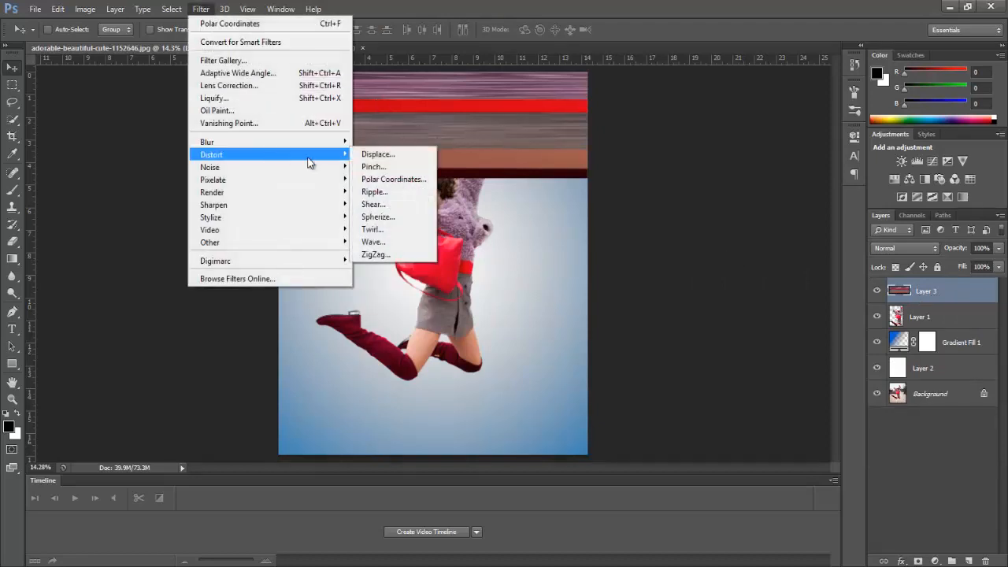
{"action": "left_click", "coordinate": [428, 182]}
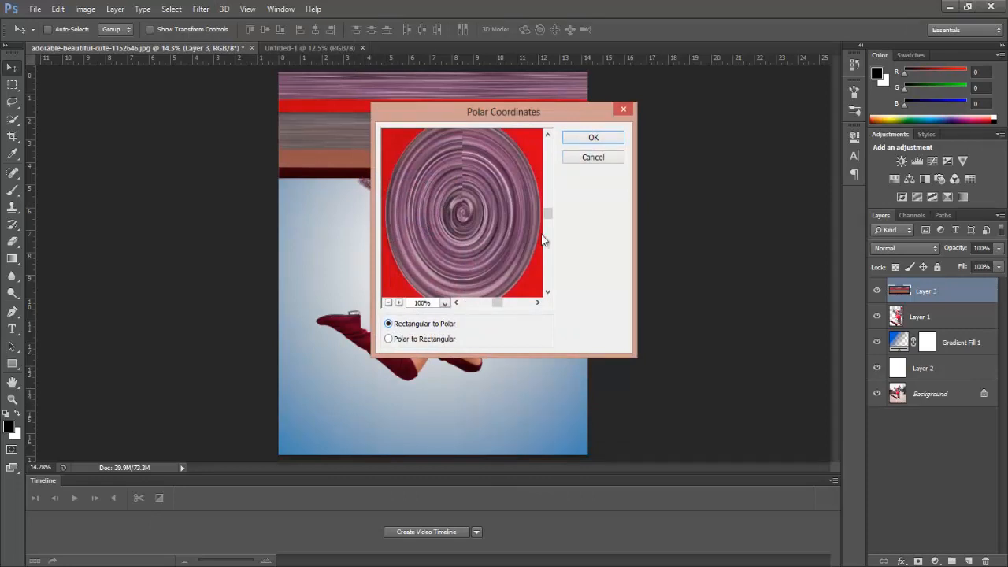
{"action": "left_click", "coordinate": [599, 137]}
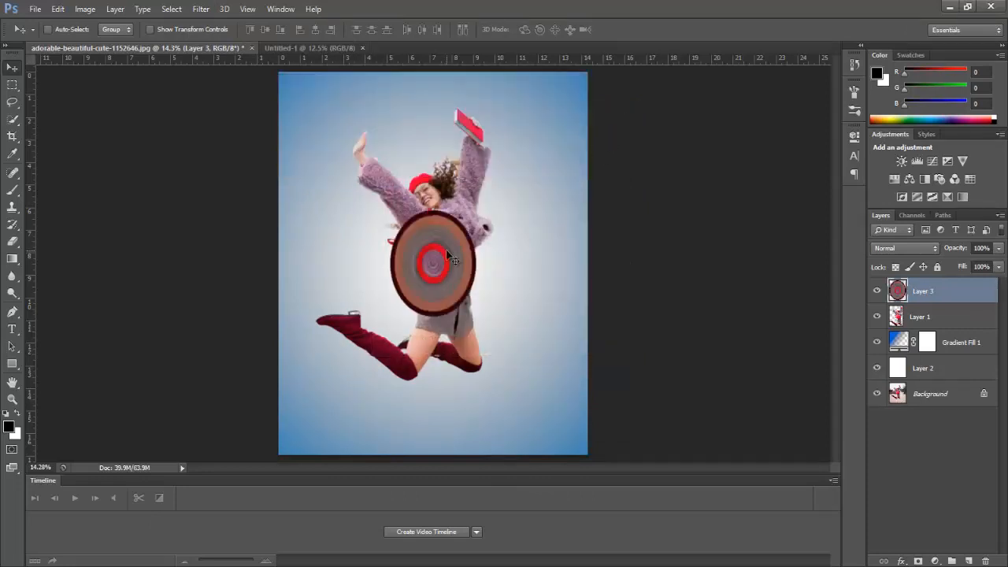
Enlarge the striped disc to about 269% width and 227% height, forming a near-circle centred over the woman's body.
{"action": "key", "text": "ctrl+t"}
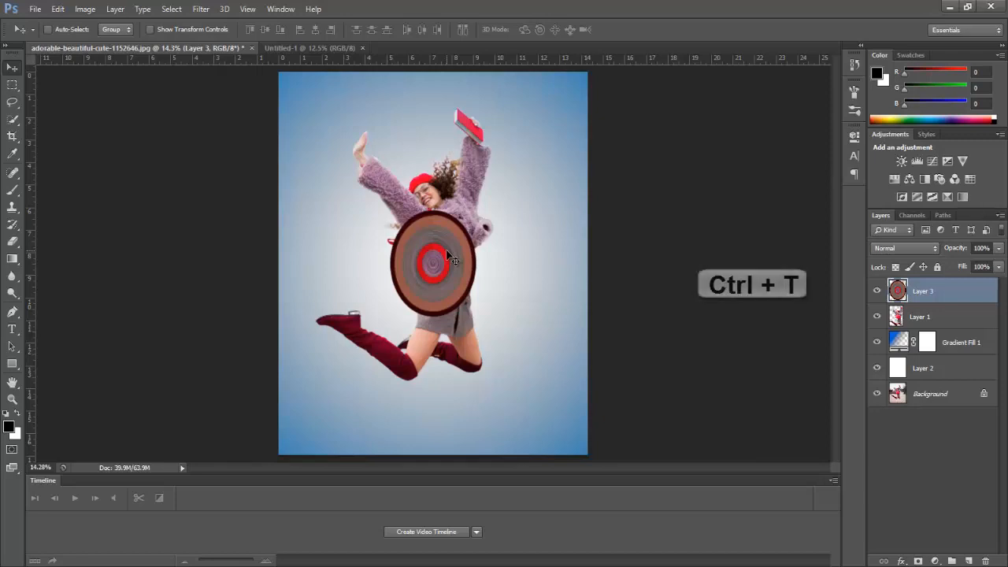
{"action": "key", "text": "shift+alt"}
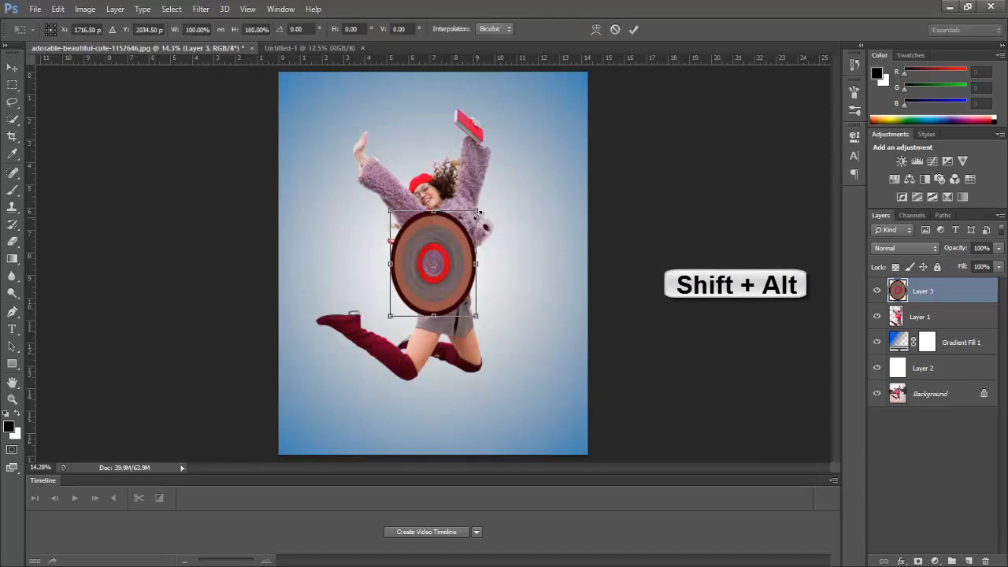
{"action": "left_click_drag", "start_coordinate": [479, 213], "coordinate": [552, 161]}
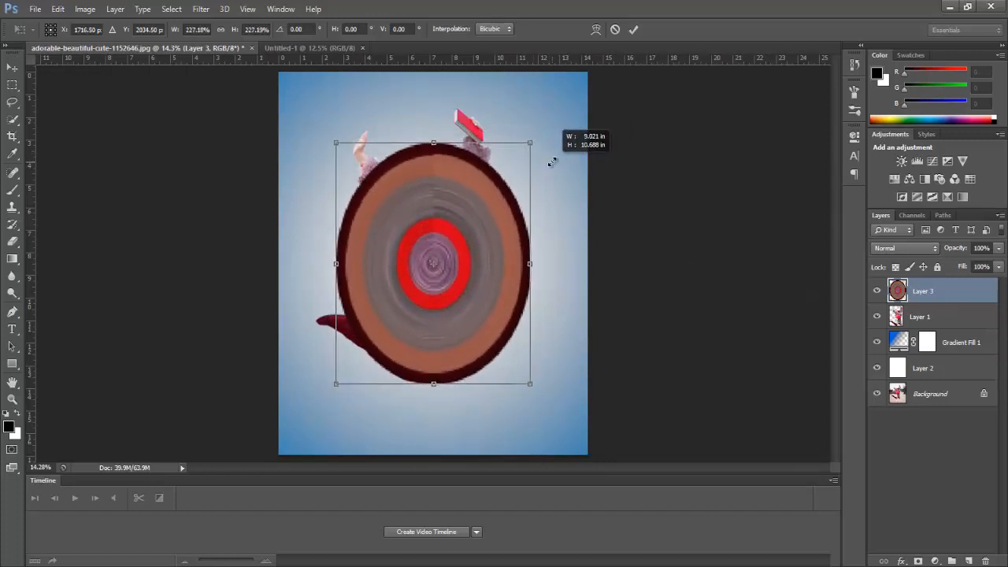
{"action": "left_click_drag", "start_coordinate": [555, 161], "coordinate": [554, 164]}
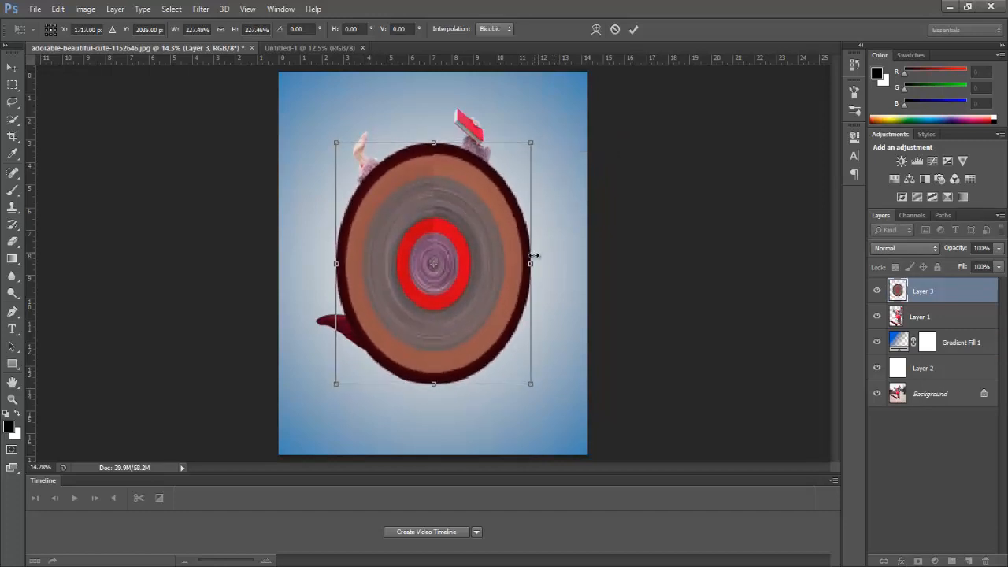
{"action": "left_click_drag", "start_coordinate": [532, 263], "coordinate": [567, 264]}
{"action": "left_click_drag", "start_coordinate": [479, 272], "coordinate": [467, 274]}
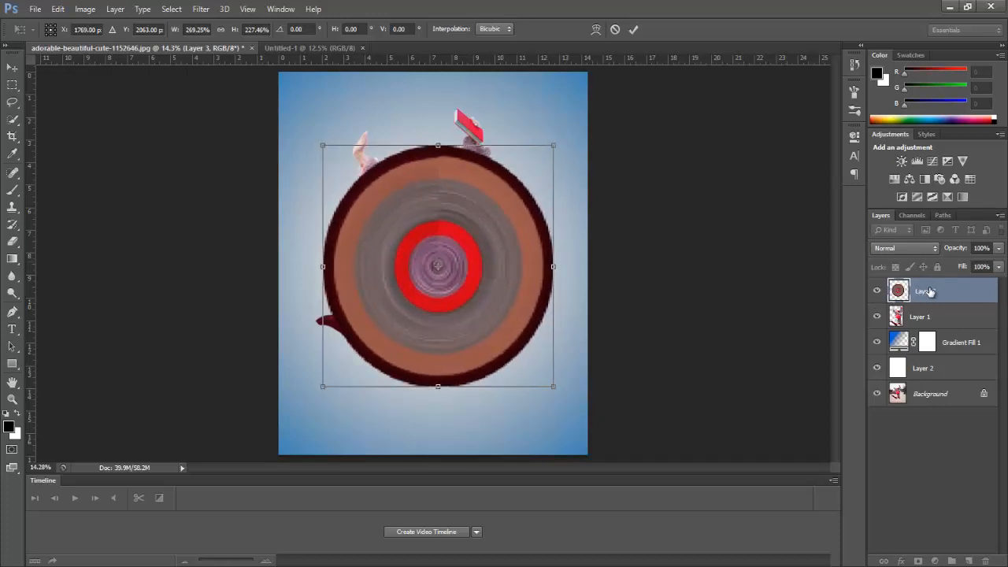
{"action": "left_click", "coordinate": [634, 30]}
Move the disc layer below Layer 1 and shift the disc slightly upward behind the woman.
{"action": "left_click_drag", "start_coordinate": [932, 300], "coordinate": [933, 331]}
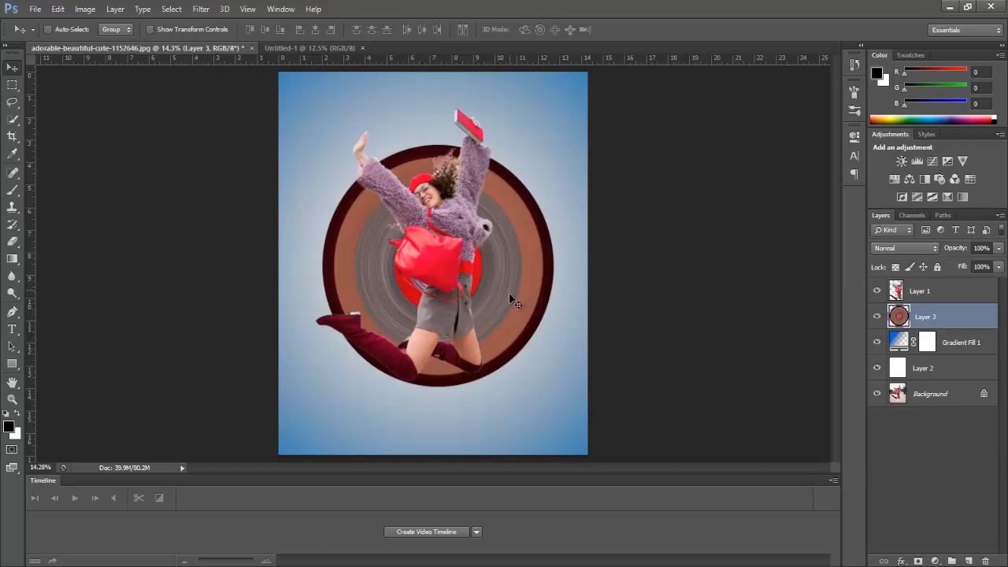
{"action": "mouse_move", "coordinate": [510, 295]}
{"action": "left_mouse_down"}
{"action": "mouse_move", "coordinate": [509, 281]}
{"action": "mouse_move", "coordinate": [511, 290]}
{"action": "left_mouse_up"}
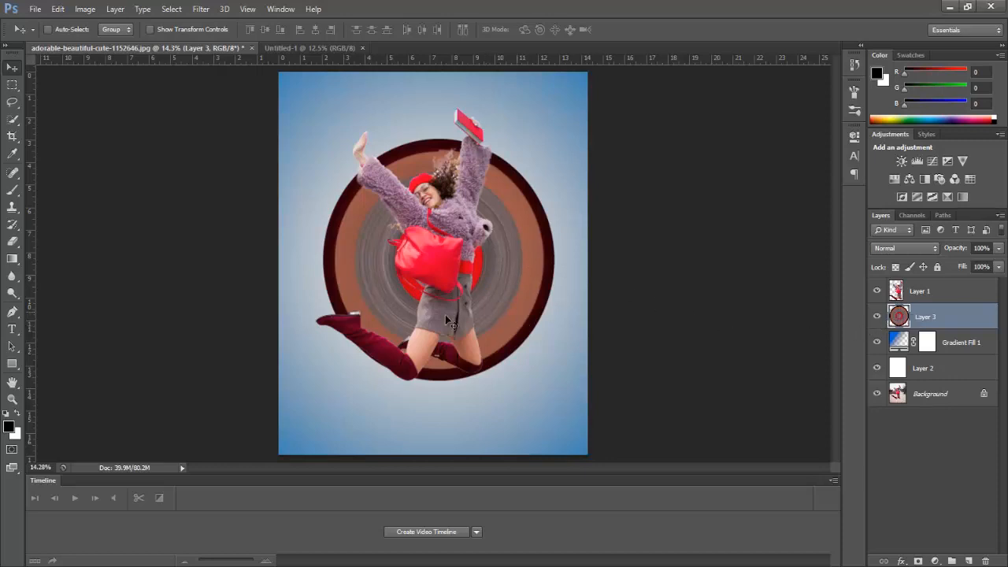
Erase the part of the disc between the woman's raised arms with the Eraser at size 300, 100% opacity and 100% flow.
{"action": "left_click", "coordinate": [12, 400]}
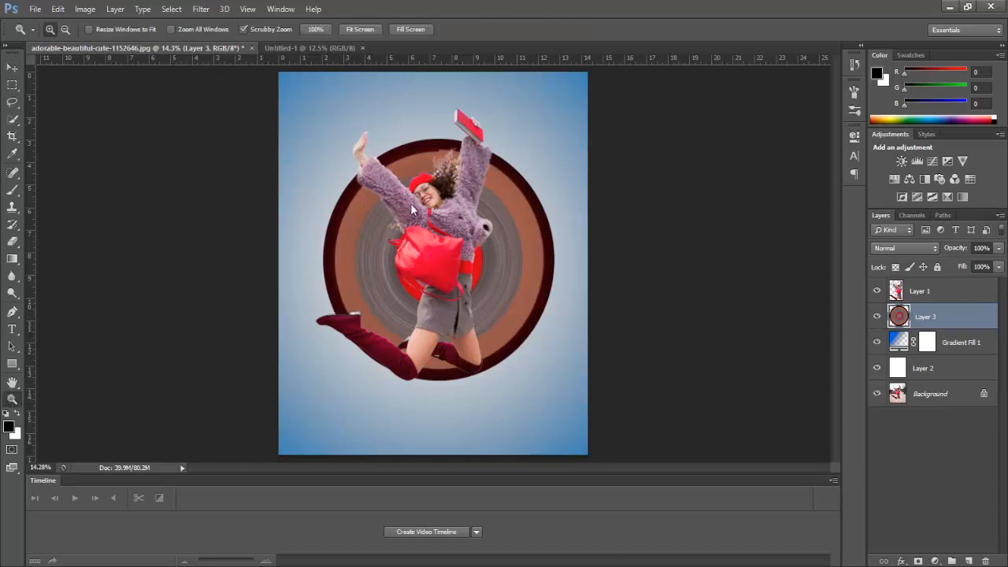
{"action": "left_click_drag", "start_coordinate": [412, 150], "coordinate": [327, 146]}
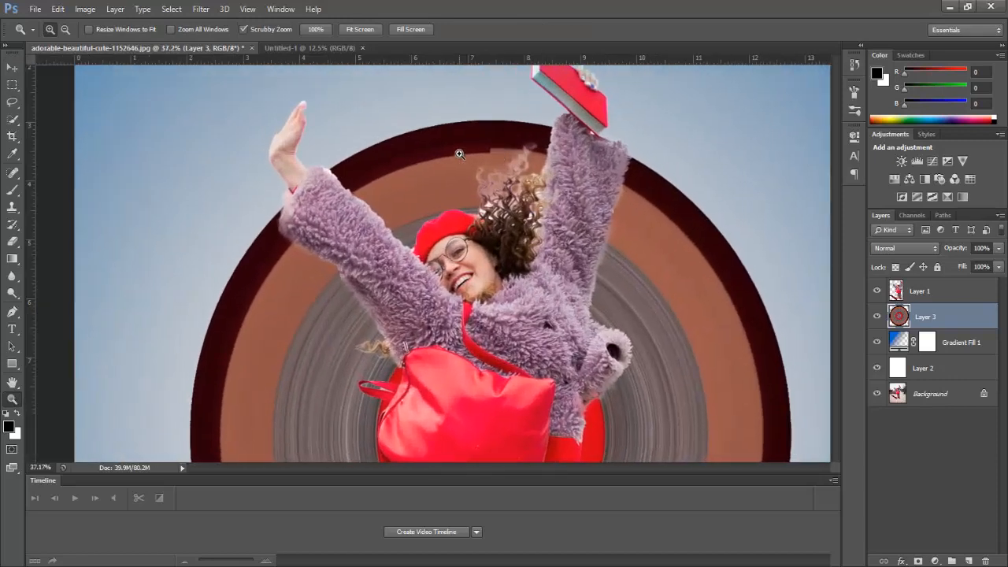
{"action": "left_click", "coordinate": [12, 241]}
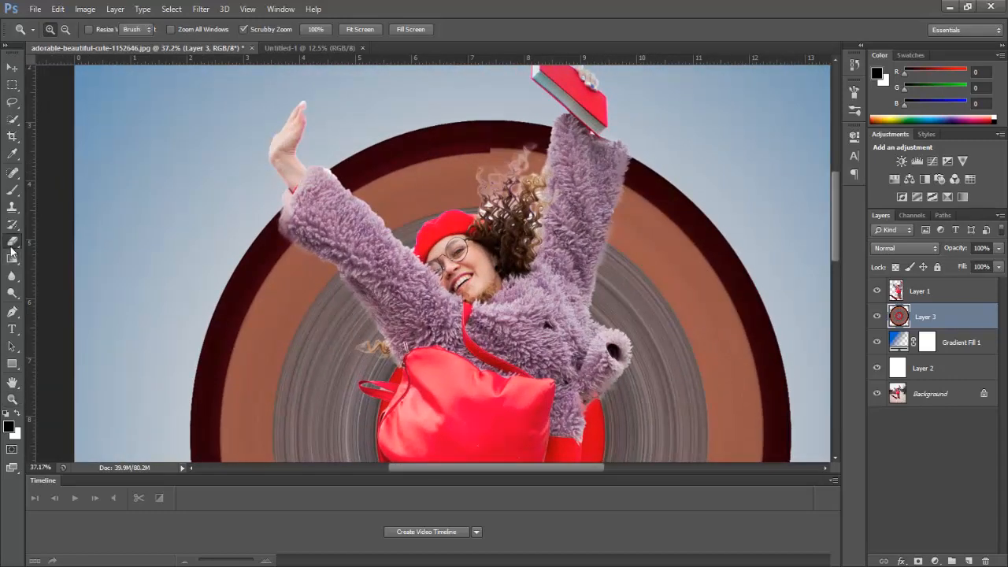
{"action": "left_click", "coordinate": [296, 30]}
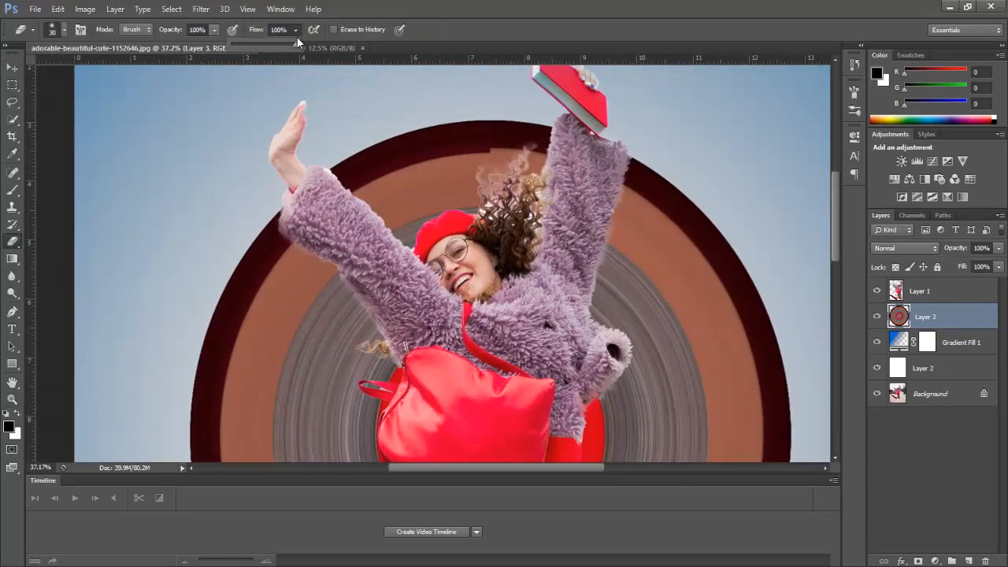
{"action": "left_click", "coordinate": [213, 30]}
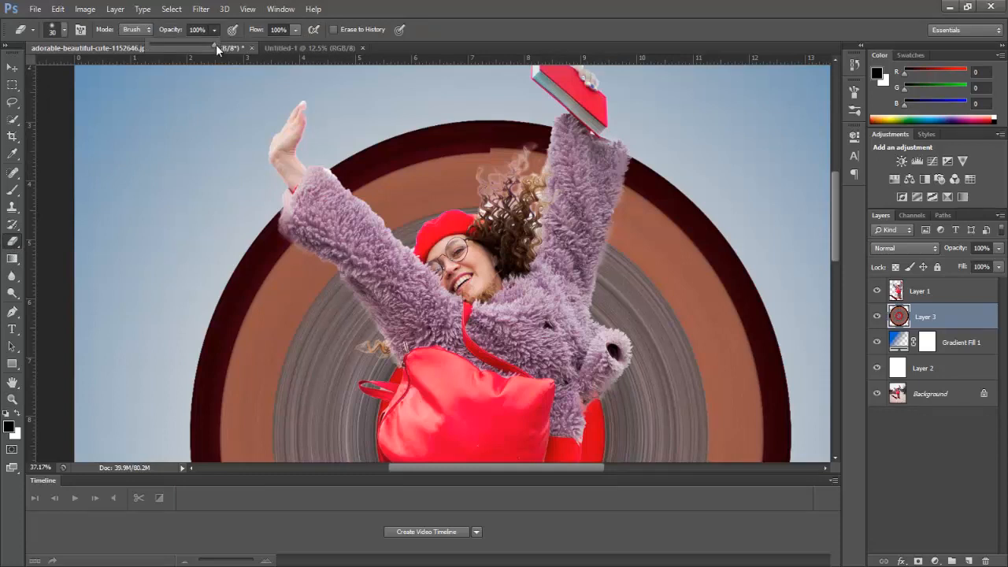
{"action": "key", "text": "bracketright"}
{"action": "key", "text": "bracketright"}
{"action": "key", "text": "bracketright"}
{"action": "key", "text": "bracketright"}
{"action": "key", "text": "bracketright"}
{"action": "key", "text": "bracketright"}
{"action": "key", "text": "bracketright"}
{"action": "key", "text": "bracketright"}
{"action": "key", "text": "bracketright"}
{"action": "key", "text": "bracketright"}
{"action": "key", "text": "bracketright"}
{"action": "key", "text": "bracketright"}
{"action": "key", "text": "bracketright"}
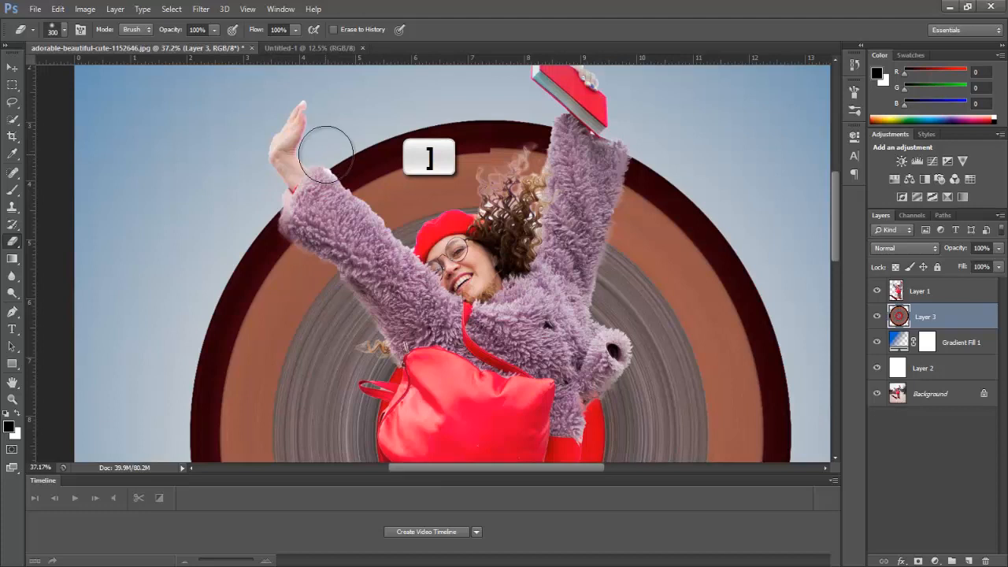
{"action": "mouse_move", "coordinate": [325, 154]}
{"action": "left_mouse_down"}
{"action": "mouse_move", "coordinate": [439, 255]}
{"action": "mouse_move", "coordinate": [428, 233]}
{"action": "mouse_move", "coordinate": [483, 233]}
{"action": "mouse_move", "coordinate": [461, 256]}
{"action": "mouse_move", "coordinate": [508, 250]}
{"action": "mouse_move", "coordinate": [551, 113]}
{"action": "mouse_move", "coordinate": [543, 163]}
{"action": "mouse_move", "coordinate": [549, 110]}
{"action": "mouse_move", "coordinate": [545, 209]}
{"action": "mouse_move", "coordinate": [500, 169]}
{"action": "mouse_move", "coordinate": [520, 124]}
{"action": "mouse_move", "coordinate": [463, 158]}
{"action": "mouse_move", "coordinate": [377, 155]}
{"action": "mouse_move", "coordinate": [405, 140]}
{"action": "left_mouse_up"}
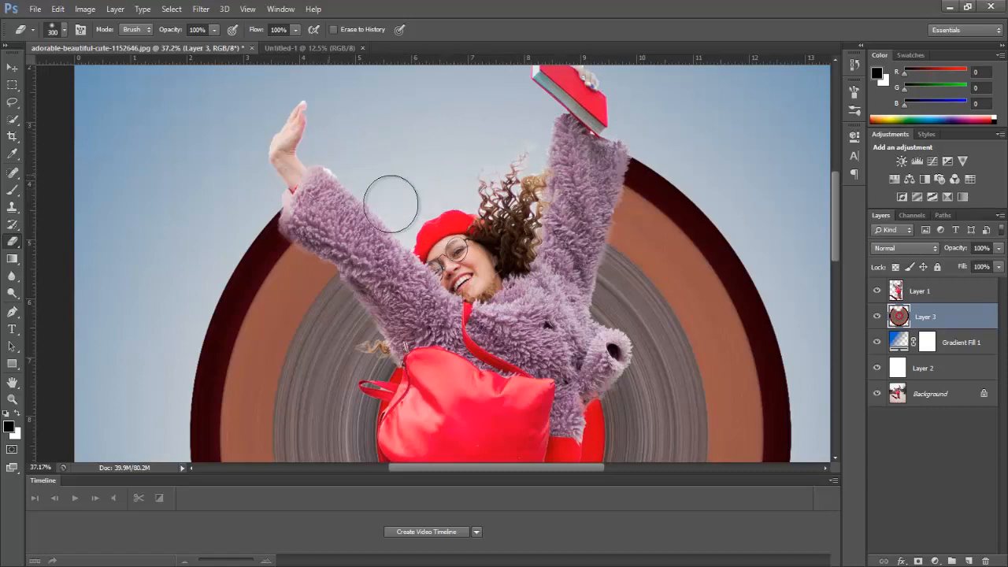
Add a Drop Shadow layer style to Layer 1, the woman cut-out, and bring up its settings.
{"action": "left_click", "coordinate": [11, 397]}
{"action": "left_click_drag", "start_coordinate": [487, 310], "coordinate": [507, 286]}
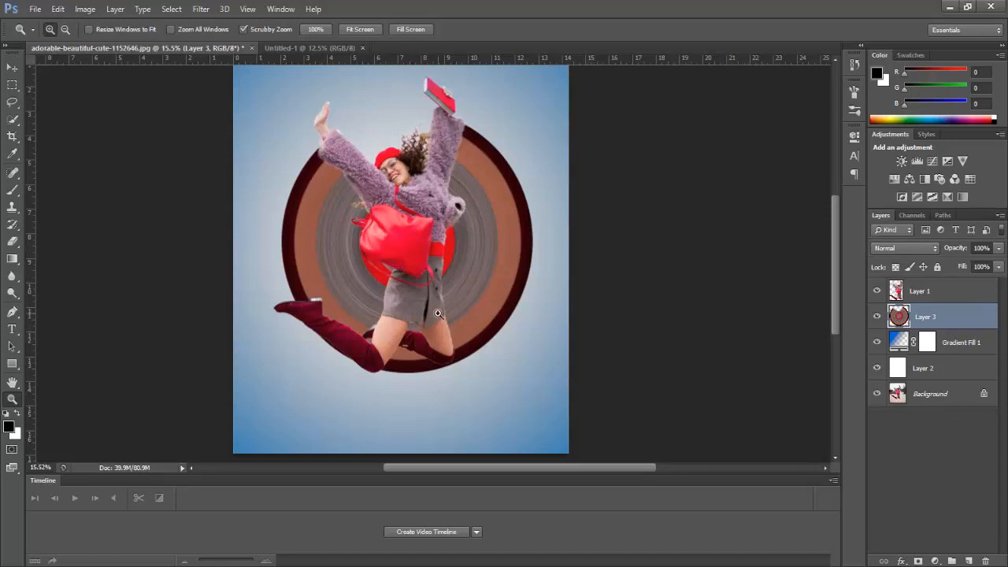
{"action": "left_click", "coordinate": [17, 68]}
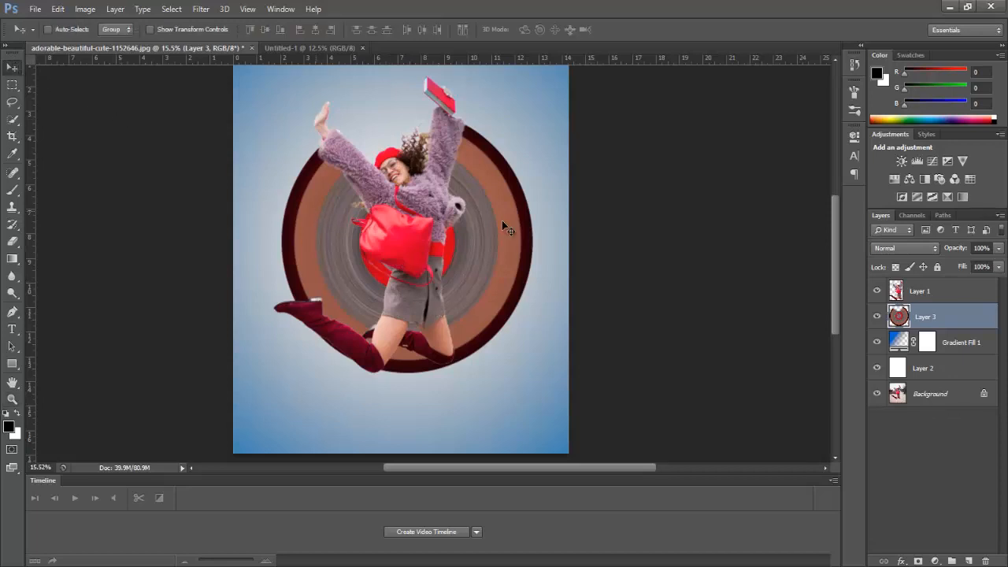
{"action": "left_click", "coordinate": [937, 301]}
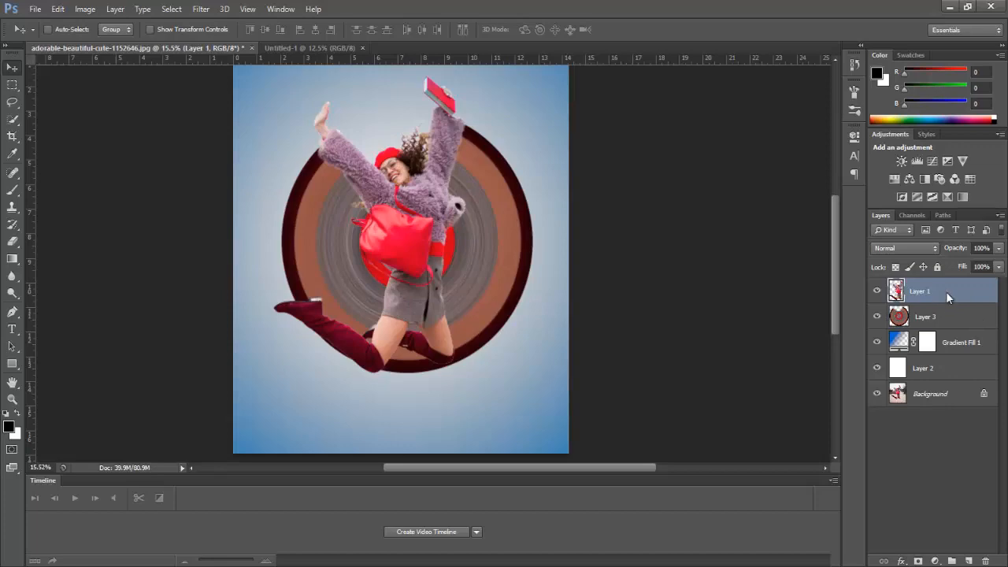
{"action": "right_click", "coordinate": [946, 291]}
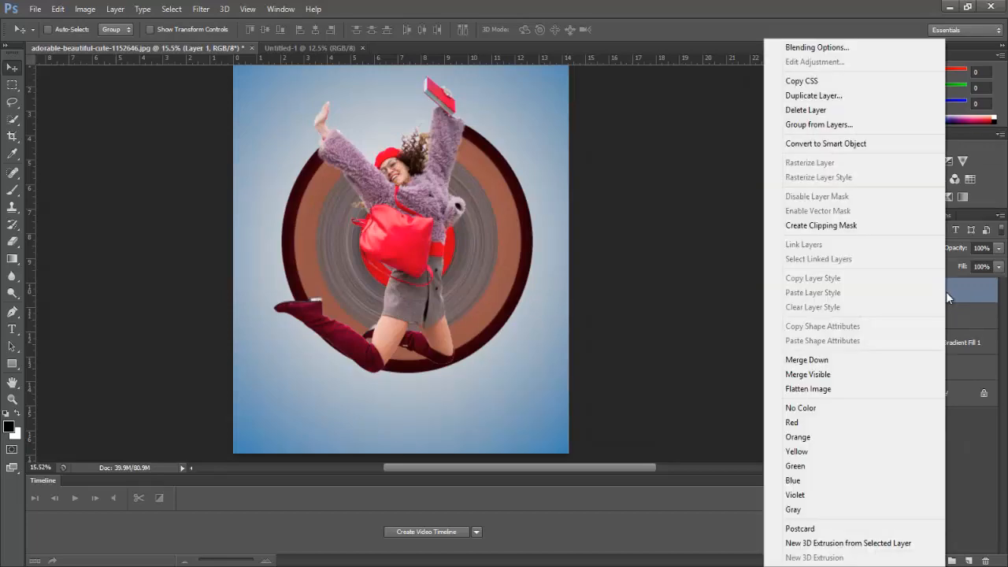
{"action": "left_click", "coordinate": [839, 48]}
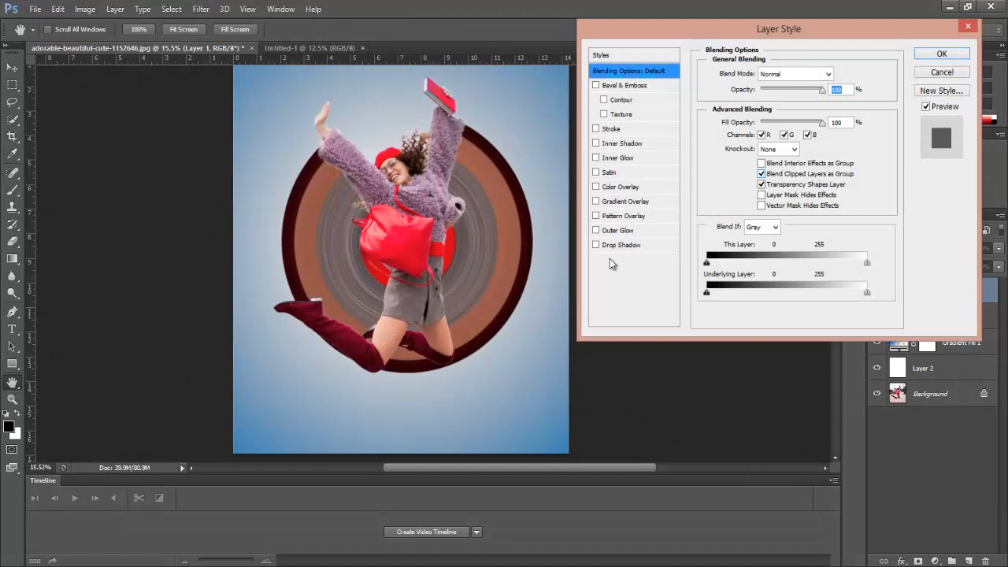
{"action": "left_click", "coordinate": [596, 245]}
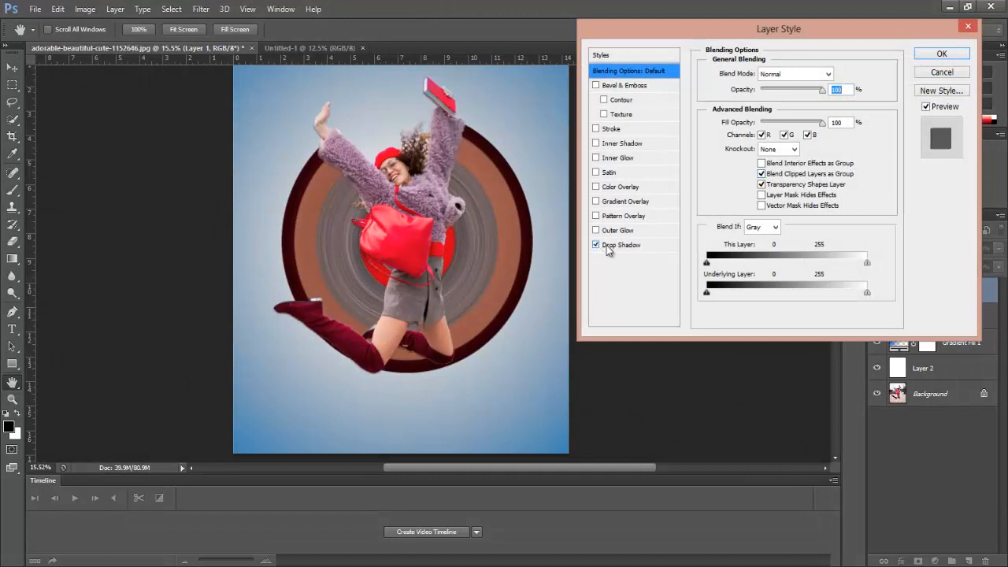
{"action": "left_click", "coordinate": [657, 244]}
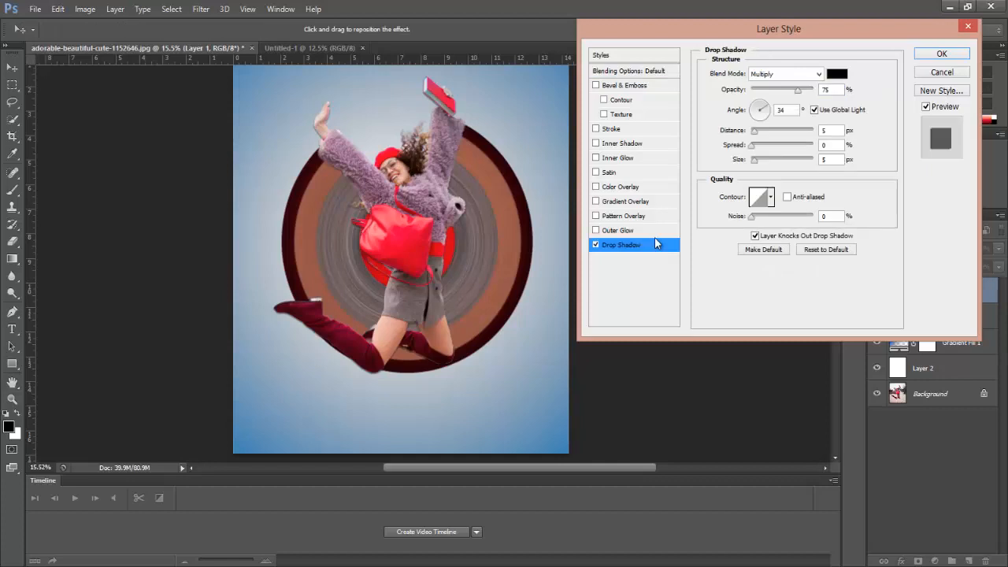
Set the drop shadow's distance to 14 px, spread to 10%, size to 114 px and opacity to 51%, and apply it.
{"action": "left_click", "coordinate": [757, 135]}
{"action": "left_click_drag", "start_coordinate": [757, 135], "coordinate": [782, 161]}
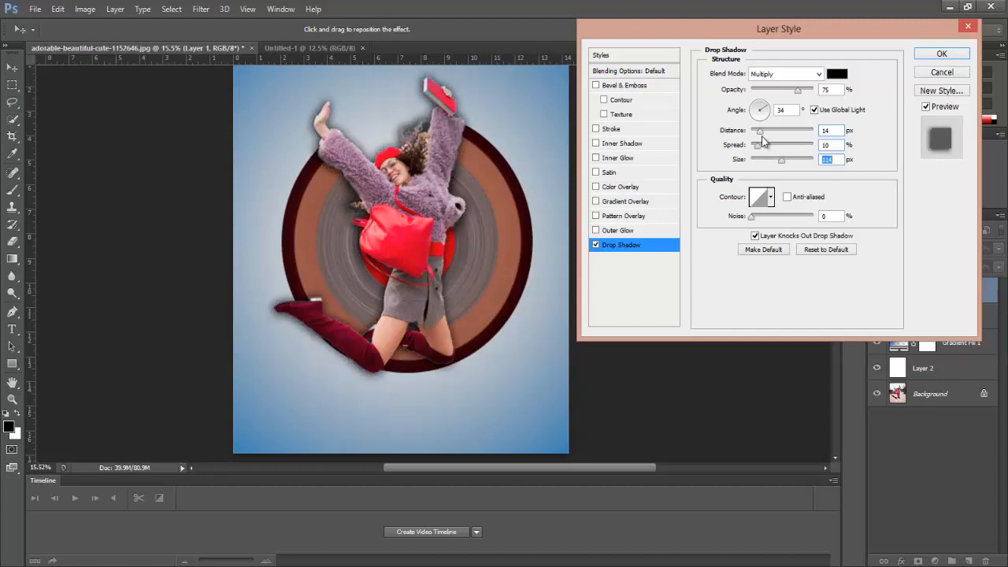
{"action": "left_click_drag", "start_coordinate": [771, 114], "coordinate": [782, 92]}
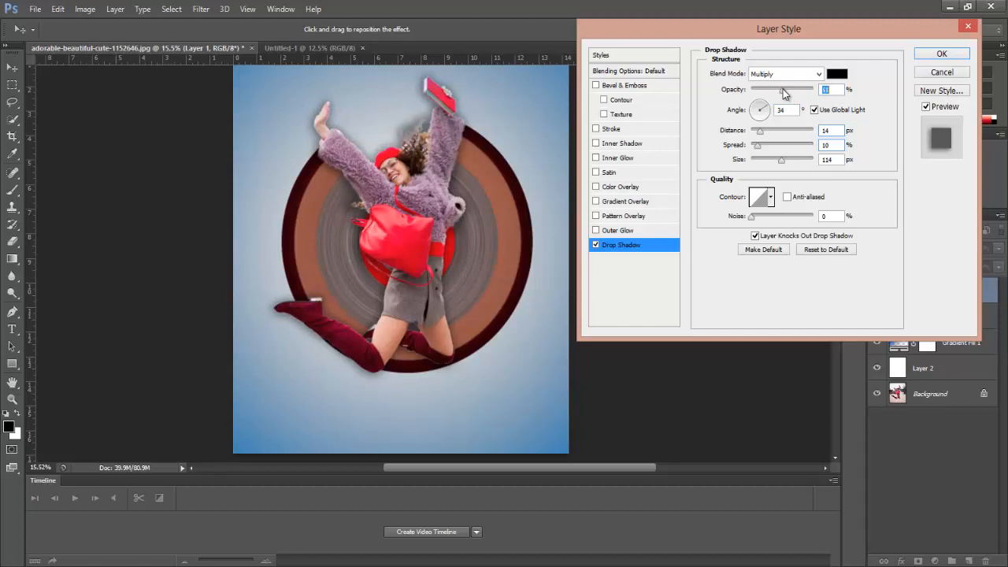
{"action": "left_click", "coordinate": [942, 54]}
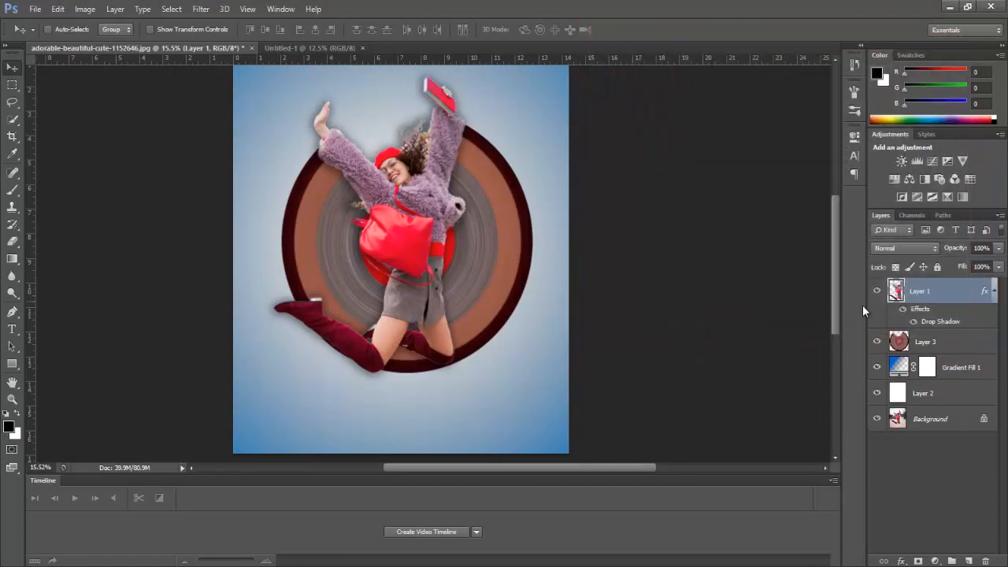
Convert Layer 1's Drop Shadow effect into a separate layer of its own.
{"action": "right_click", "coordinate": [936, 322]}
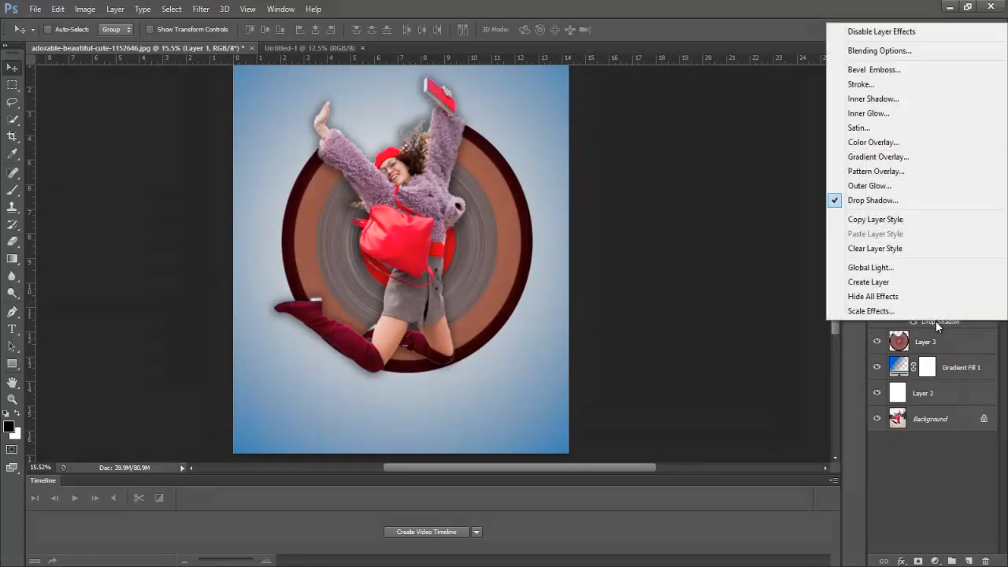
{"action": "left_click", "coordinate": [902, 285]}
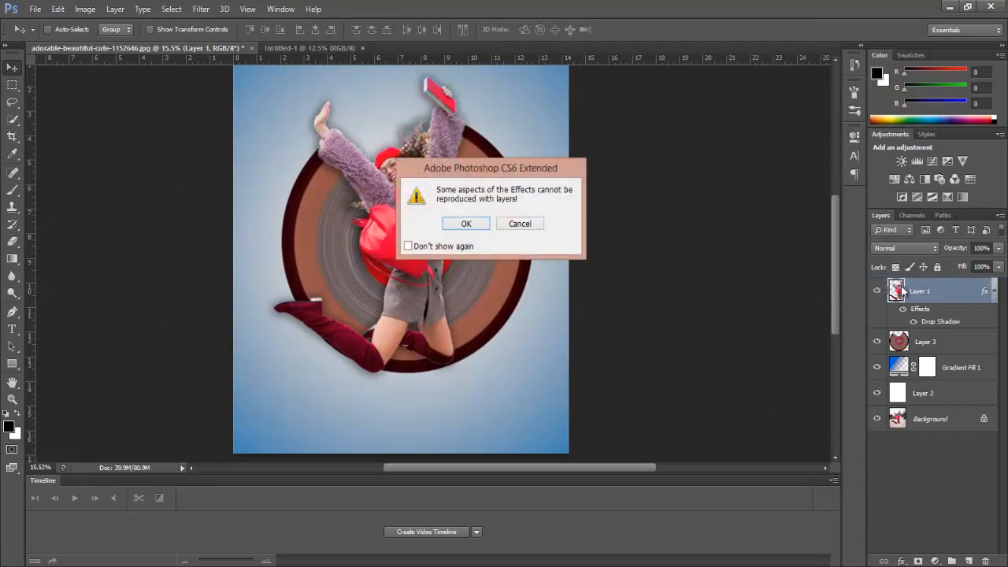
{"action": "left_click", "coordinate": [464, 224]}
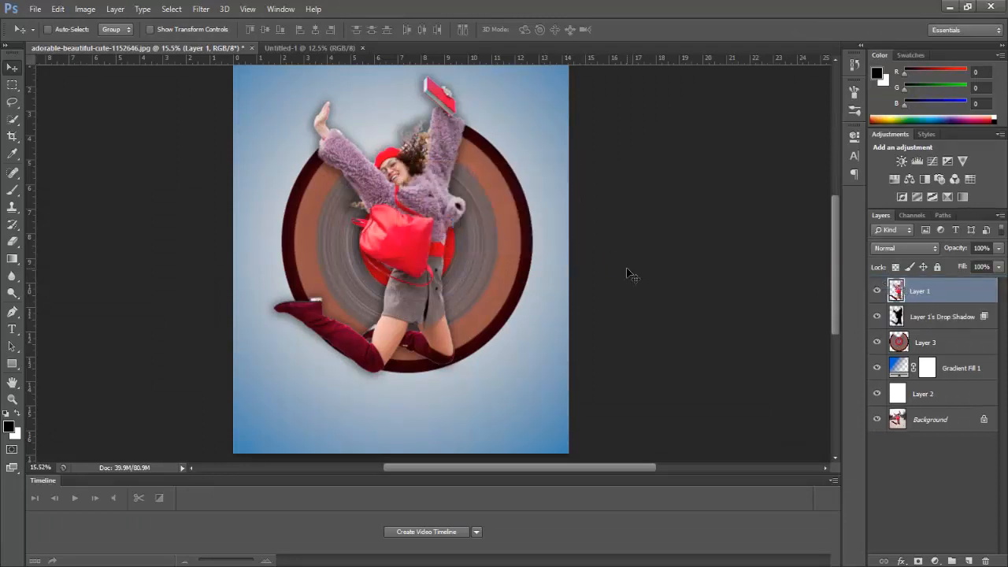
Erase the shadow around the raised hand and between the arms on the drop shadow layer with the Eraser at size 300.
{"action": "left_click", "coordinate": [932, 327]}
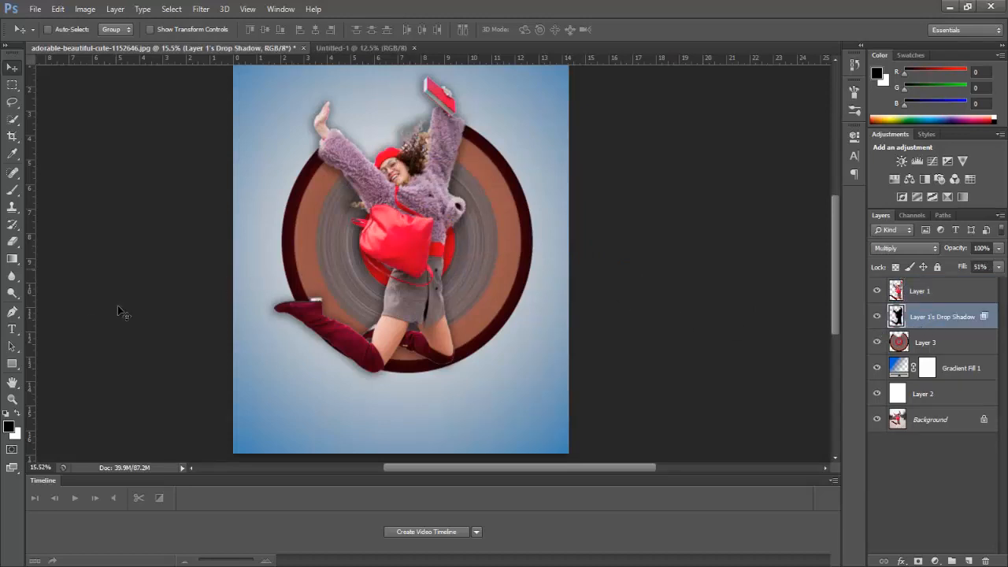
{"action": "left_click", "coordinate": [11, 399]}
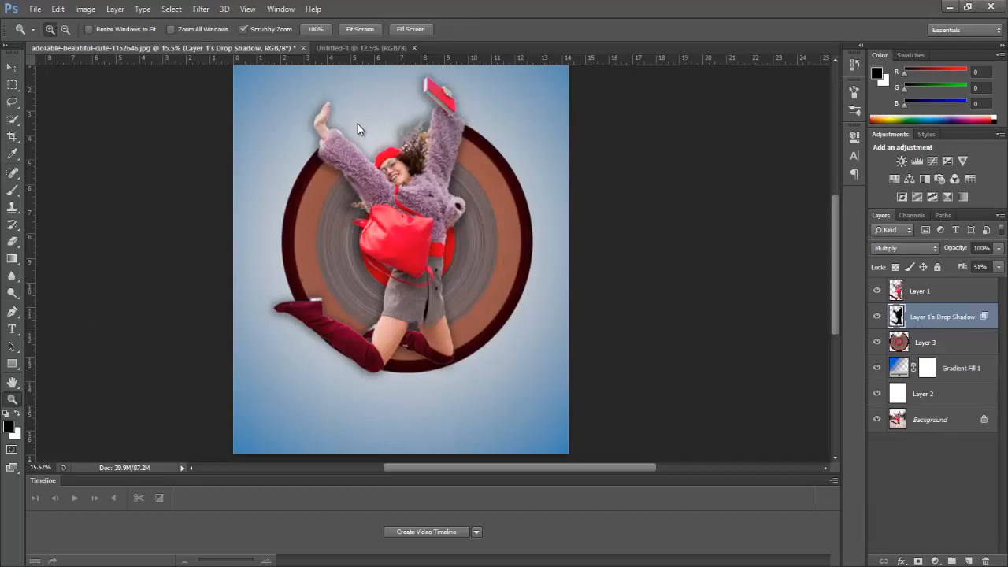
{"action": "left_click_drag", "start_coordinate": [355, 118], "coordinate": [407, 131]}
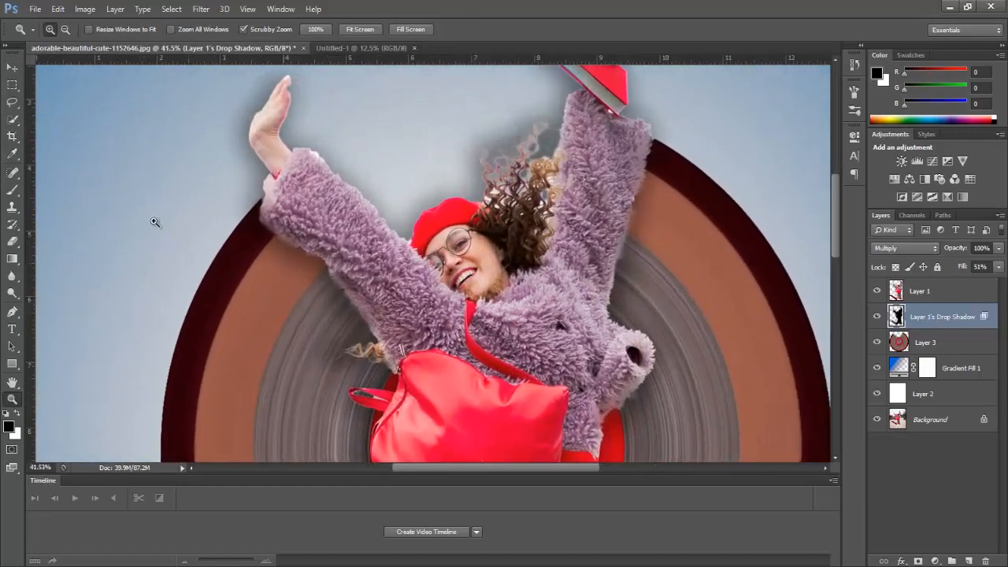
{"action": "left_click", "coordinate": [11, 242]}
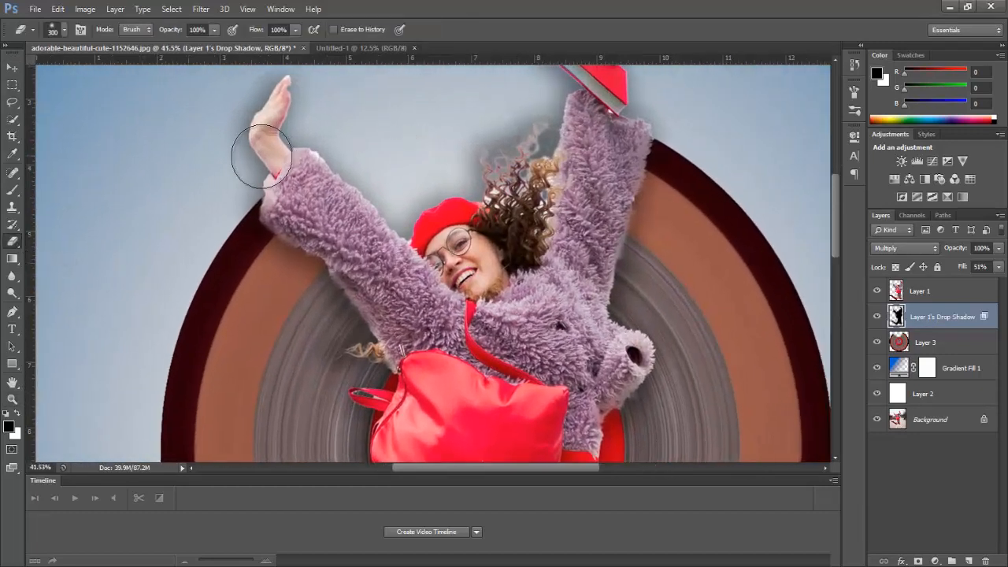
{"action": "mouse_move", "coordinate": [264, 151]}
{"action": "left_mouse_down"}
{"action": "mouse_move", "coordinate": [302, 127]}
{"action": "mouse_move", "coordinate": [233, 187]}
{"action": "mouse_move", "coordinate": [260, 158]}
{"action": "left_mouse_up"}
{"action": "left_click_drag", "start_coordinate": [227, 118], "coordinate": [266, 94]}
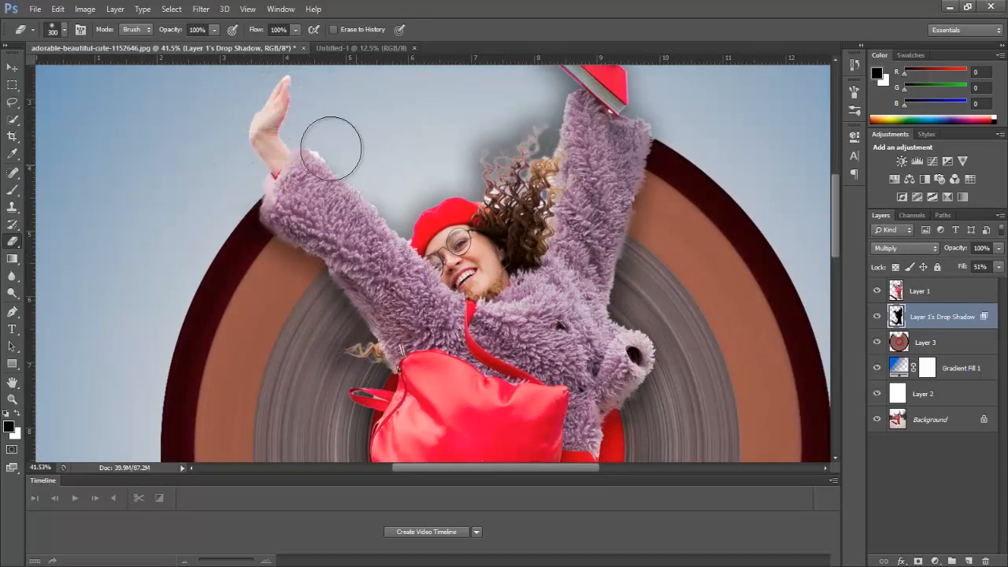
{"action": "mouse_move", "coordinate": [402, 213]}
{"action": "left_mouse_down"}
{"action": "mouse_move", "coordinate": [500, 209]}
{"action": "mouse_move", "coordinate": [553, 215]}
{"action": "mouse_move", "coordinate": [522, 183]}
{"action": "mouse_move", "coordinate": [557, 149]}
{"action": "mouse_move", "coordinate": [558, 129]}
{"action": "mouse_move", "coordinate": [481, 170]}
{"action": "mouse_move", "coordinate": [555, 96]}
{"action": "mouse_move", "coordinate": [557, 115]}
{"action": "mouse_move", "coordinate": [536, 144]}
{"action": "mouse_move", "coordinate": [607, 123]}
{"action": "mouse_move", "coordinate": [621, 101]}
{"action": "mouse_move", "coordinate": [509, 96]}
{"action": "mouse_move", "coordinate": [556, 85]}
{"action": "mouse_move", "coordinate": [654, 145]}
{"action": "mouse_move", "coordinate": [586, 163]}
{"action": "mouse_move", "coordinate": [645, 165]}
{"action": "mouse_move", "coordinate": [613, 167]}
{"action": "mouse_move", "coordinate": [671, 173]}
{"action": "mouse_move", "coordinate": [643, 180]}
{"action": "mouse_move", "coordinate": [681, 188]}
{"action": "mouse_move", "coordinate": [612, 167]}
{"action": "mouse_move", "coordinate": [550, 98]}
{"action": "left_mouse_up"}
Erase the shadow falling on the blue background along the underside of the outstretched boot.
{"action": "scroll", "coordinate": [538, 145], "scroll_direction": "up", "scroll_amount": 2}
{"action": "scroll", "coordinate": [489, 200], "scroll_direction": "down", "scroll_amount": 10}
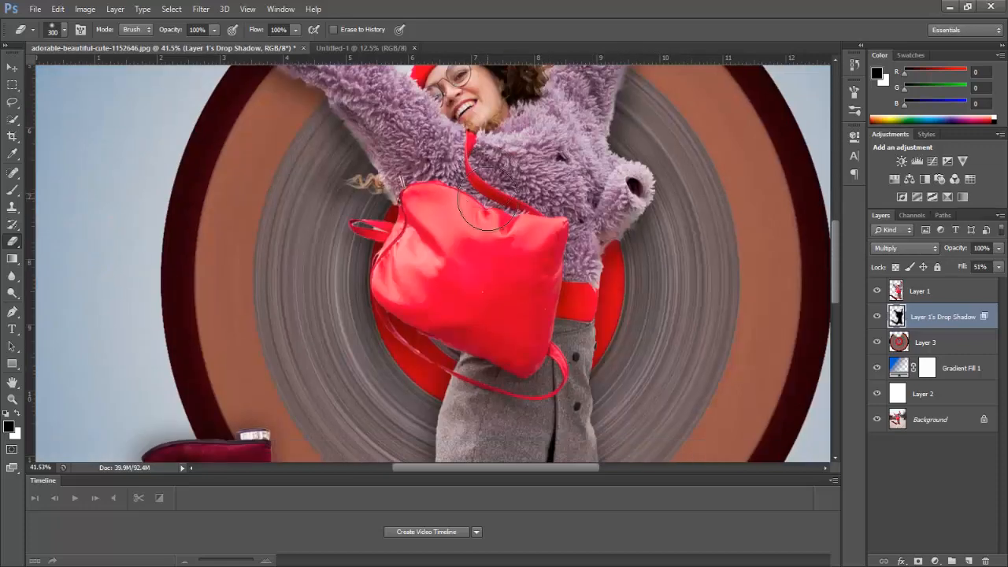
{"action": "scroll", "coordinate": [488, 199], "scroll_direction": "down", "scroll_amount": 3}
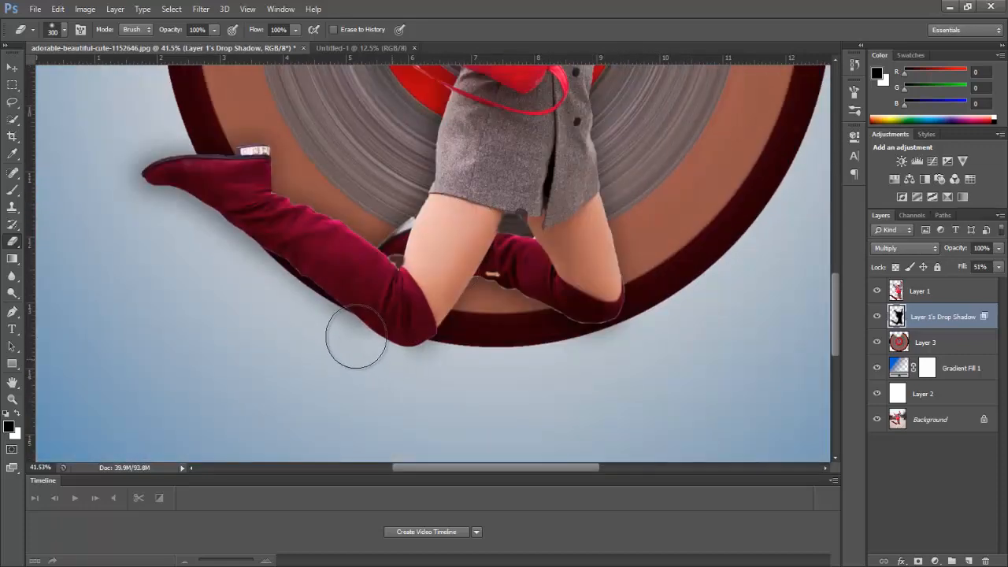
{"action": "mouse_move", "coordinate": [370, 349]}
{"action": "left_mouse_down"}
{"action": "mouse_move", "coordinate": [275, 319]}
{"action": "mouse_move", "coordinate": [204, 275]}
{"action": "mouse_move", "coordinate": [230, 270]}
{"action": "mouse_move", "coordinate": [217, 245]}
{"action": "mouse_move", "coordinate": [245, 281]}
{"action": "mouse_move", "coordinate": [207, 224]}
{"action": "mouse_move", "coordinate": [159, 190]}
{"action": "mouse_move", "coordinate": [155, 158]}
{"action": "mouse_move", "coordinate": [180, 184]}
{"action": "mouse_move", "coordinate": [146, 146]}
{"action": "mouse_move", "coordinate": [144, 179]}
{"action": "mouse_move", "coordinate": [149, 168]}
{"action": "mouse_move", "coordinate": [173, 195]}
{"action": "mouse_move", "coordinate": [270, 245]}
{"action": "left_mouse_up"}
{"action": "scroll", "coordinate": [270, 245], "scroll_direction": "up", "scroll_amount": 2}
{"action": "scroll", "coordinate": [269, 241], "scroll_direction": "down", "scroll_amount": 3}
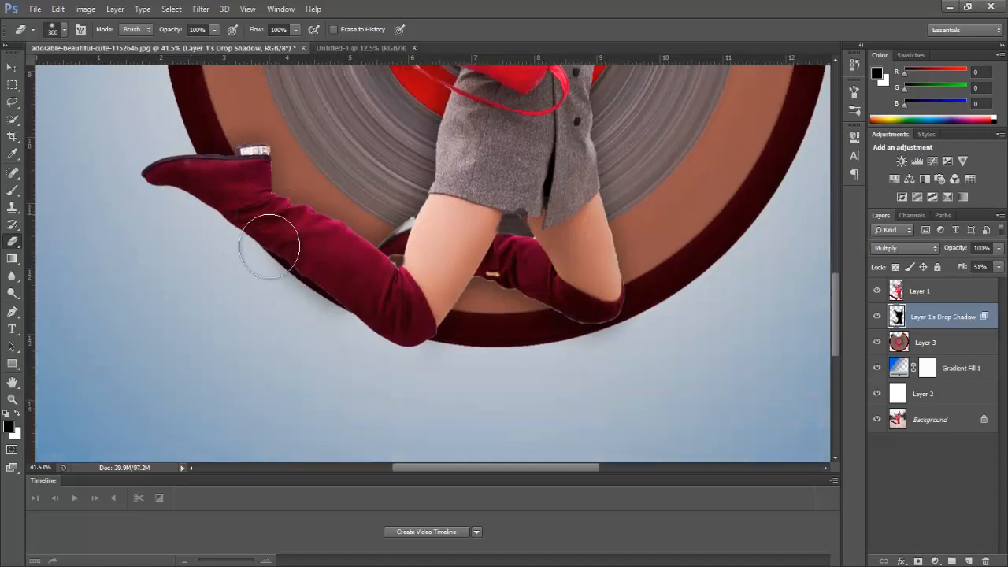
{"action": "scroll", "coordinate": [268, 247], "scroll_direction": "up", "scroll_amount": 2}
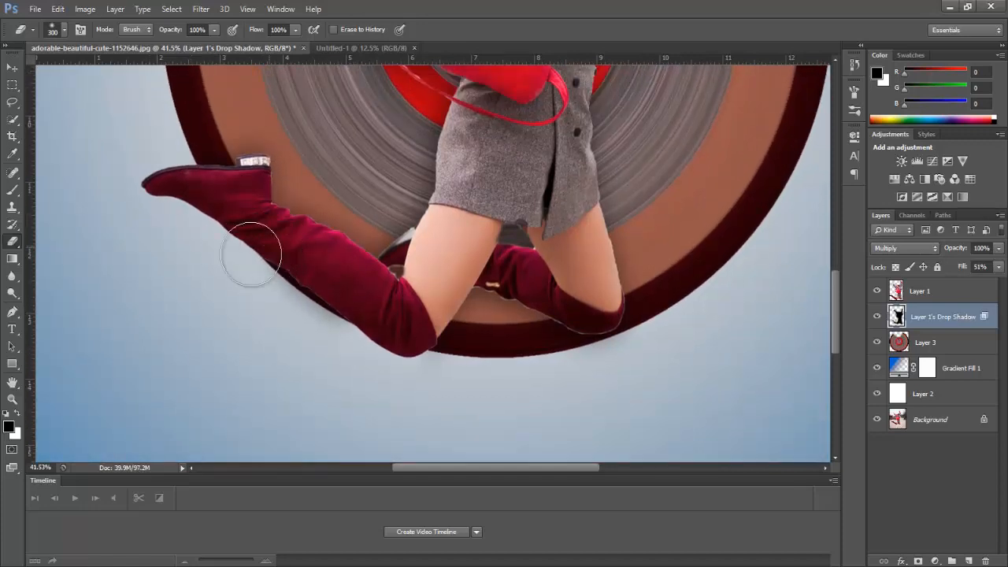
Create a new empty layer directly above Gradient Fill 1.
{"action": "left_click", "coordinate": [12, 399]}
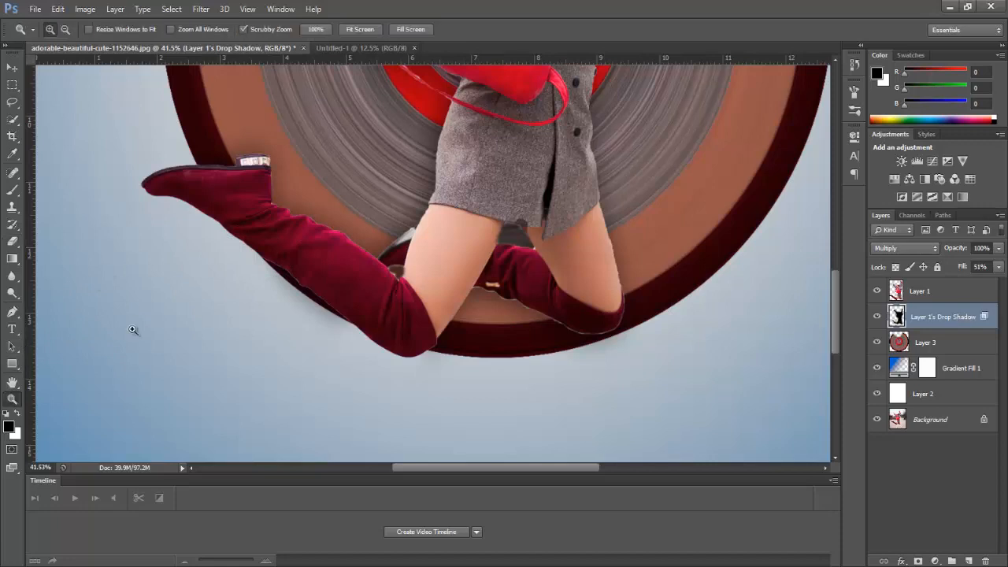
{"action": "left_click_drag", "start_coordinate": [472, 228], "coordinate": [427, 228]}
{"action": "left_click_drag", "start_coordinate": [560, 225], "coordinate": [536, 223]}
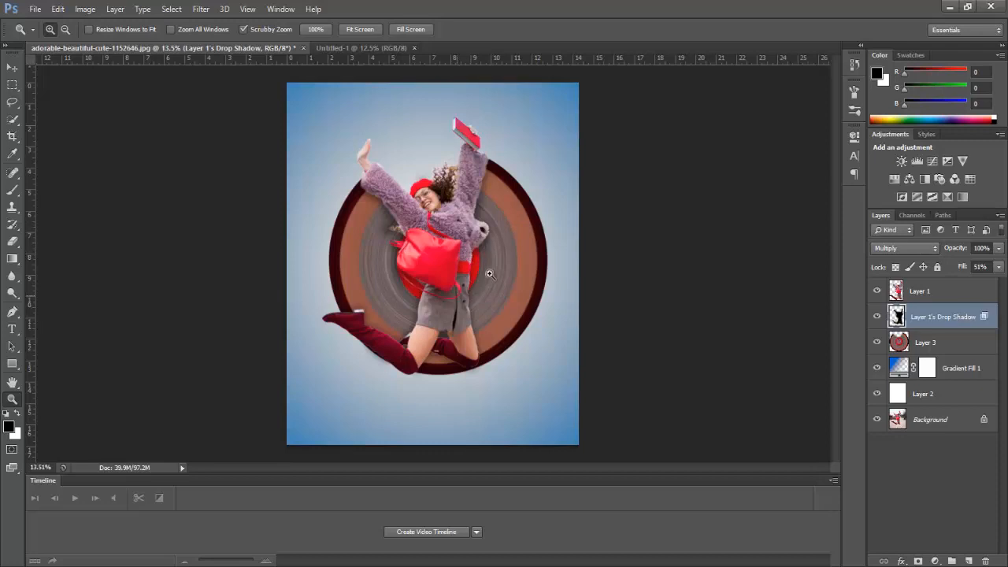
{"action": "left_click", "coordinate": [9, 70]}
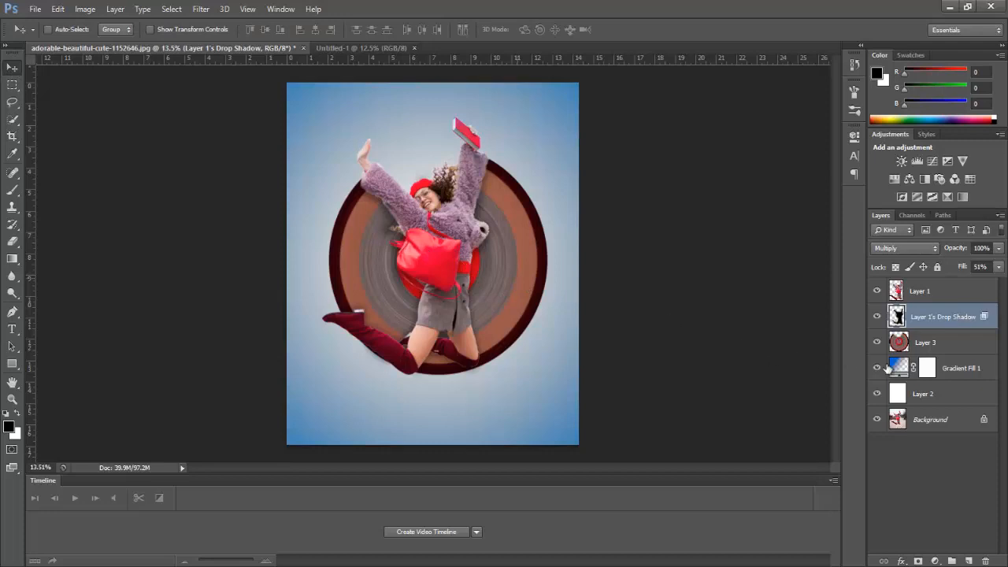
{"action": "left_click", "coordinate": [953, 375]}
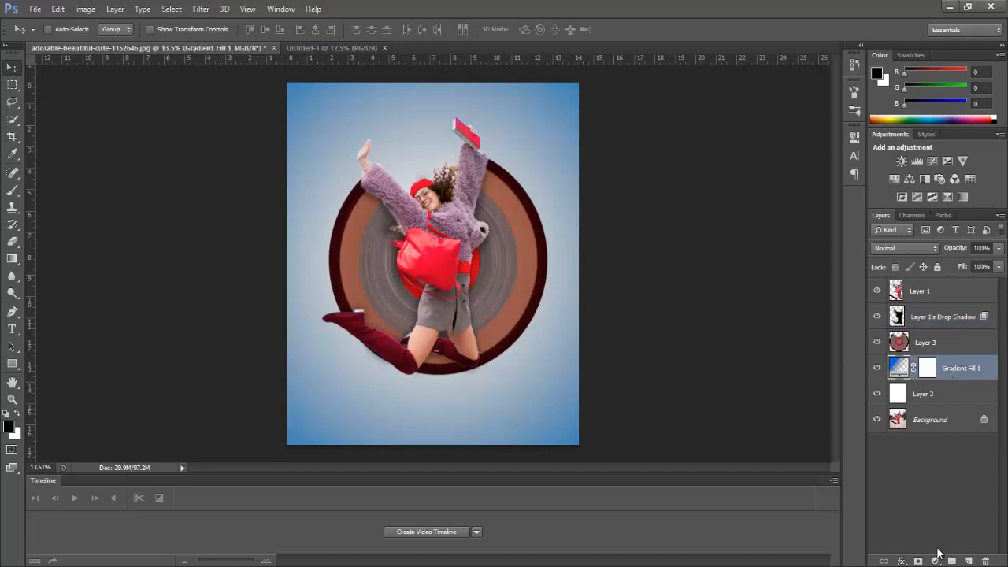
{"action": "left_click", "coordinate": [968, 561]}
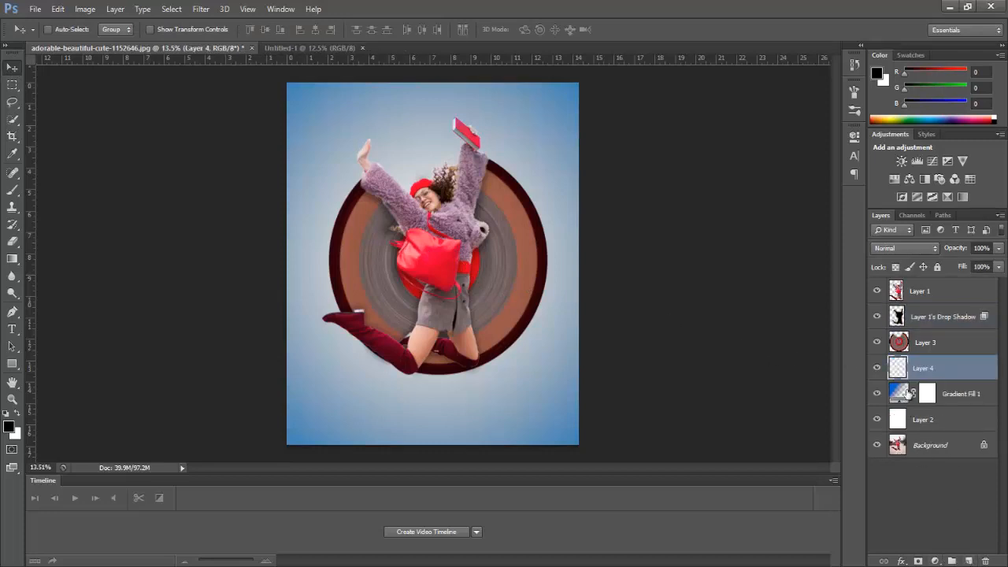
Paint a single black dab below the disc on Layer 4 with a soft round brush at 0% hardness, enlarged to size 400.
{"action": "left_click", "coordinate": [11, 191]}
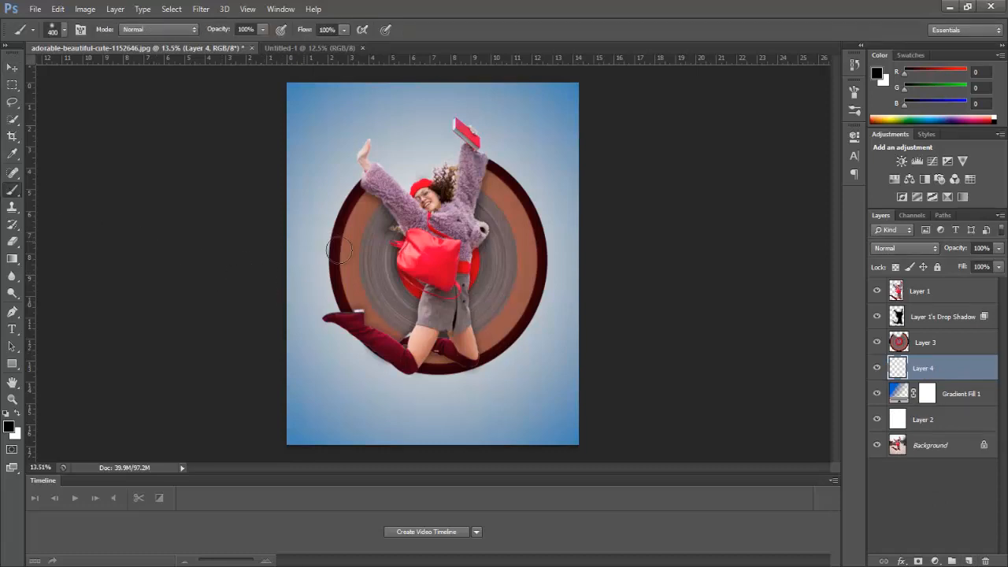
{"action": "left_click", "coordinate": [80, 31]}
{"action": "left_click", "coordinate": [715, 102]}
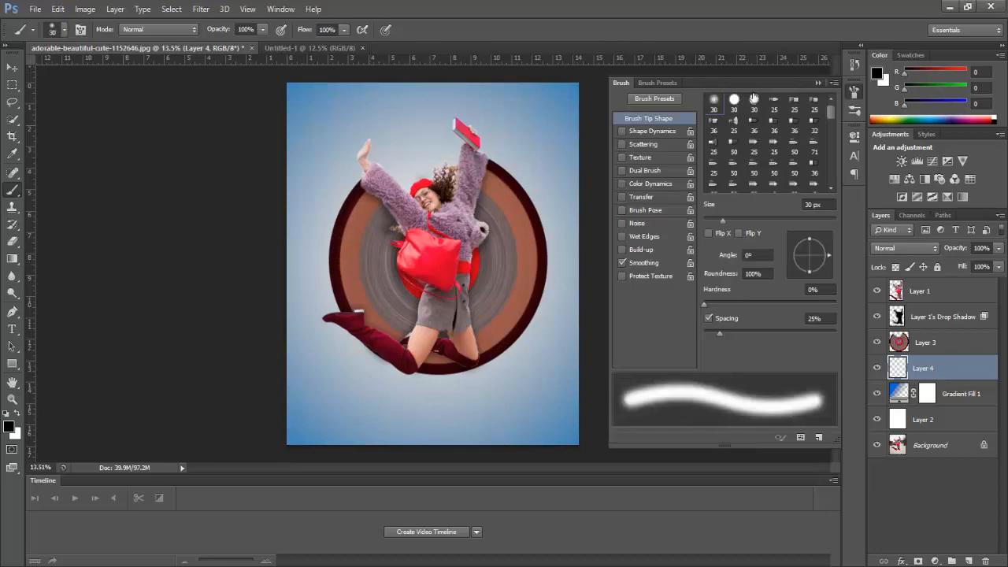
{"action": "left_click", "coordinate": [819, 82]}
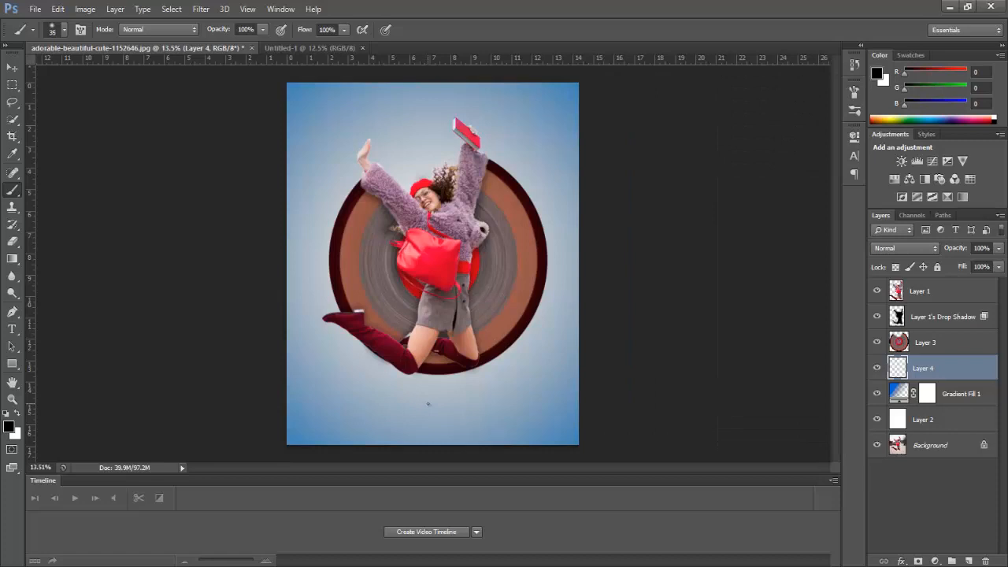
{"action": "key", "text": "bracketright"}
{"action": "key", "text": "bracketright"}
{"action": "key", "text": "bracketright"}
{"action": "key", "text": "bracketright"}
{"action": "key", "text": "bracketright"}
{"action": "key", "text": "bracketright"}
{"action": "key", "text": "bracketright"}
{"action": "key", "text": "bracketright"}
{"action": "key", "text": "bracketright"}
{"action": "key", "text": "bracketright"}
{"action": "key", "text": "bracketright"}
{"action": "key", "text": "bracketright"}
{"action": "key", "text": "bracketright"}
{"action": "key", "text": "bracketright"}
{"action": "left_click", "coordinate": [432, 406]}
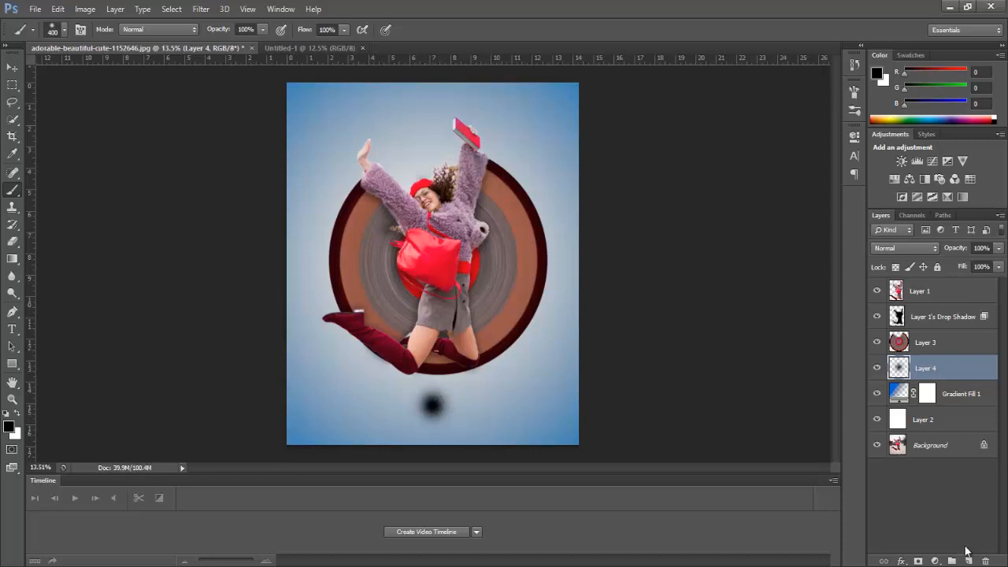
Add a new layer above Layer 4 and paint a matching black dab on it, directly over the first one.
{"action": "left_click", "coordinate": [969, 561]}
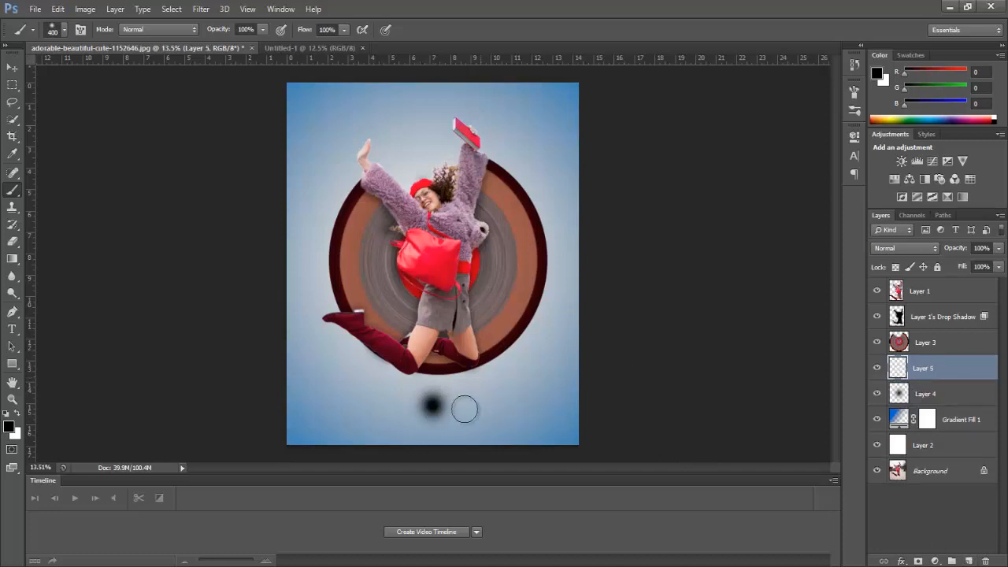
{"action": "left_click", "coordinate": [433, 404]}
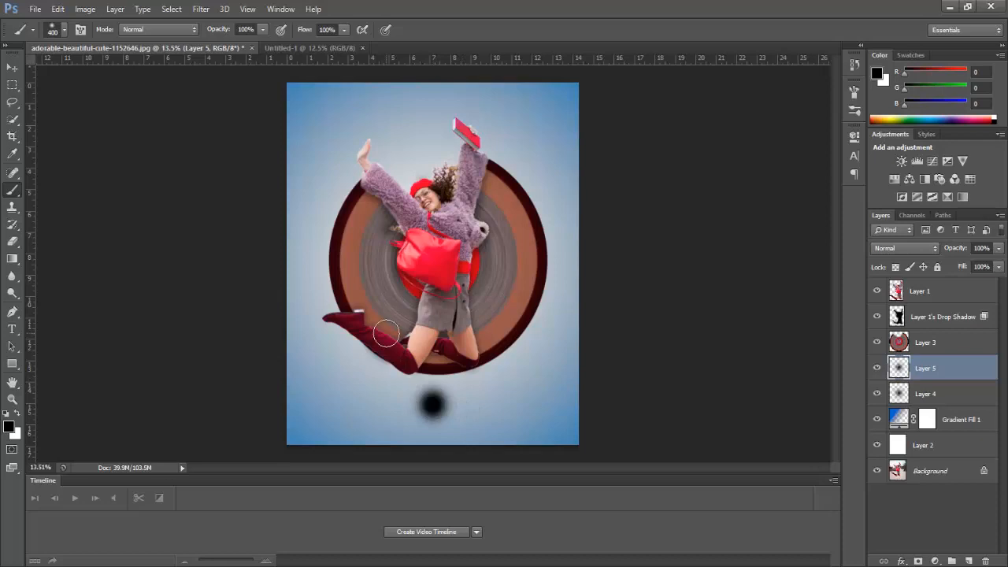
Stretch the black dab on Layer 5 horizontally from its centre into a thin shadow spanning nearly the whole canvas width.
{"action": "key", "text": "ctrl+t"}
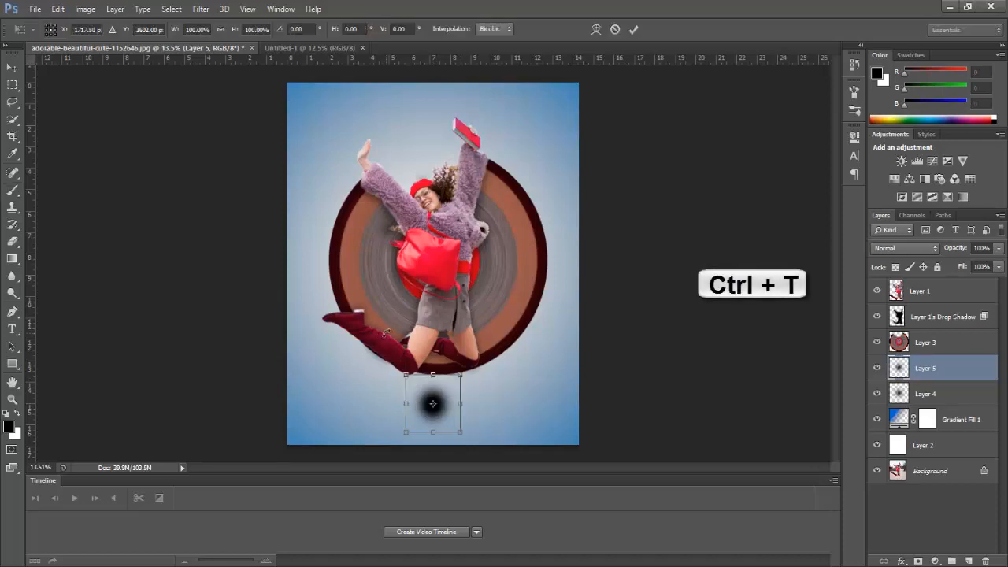
{"action": "key", "text": "shift+alt"}
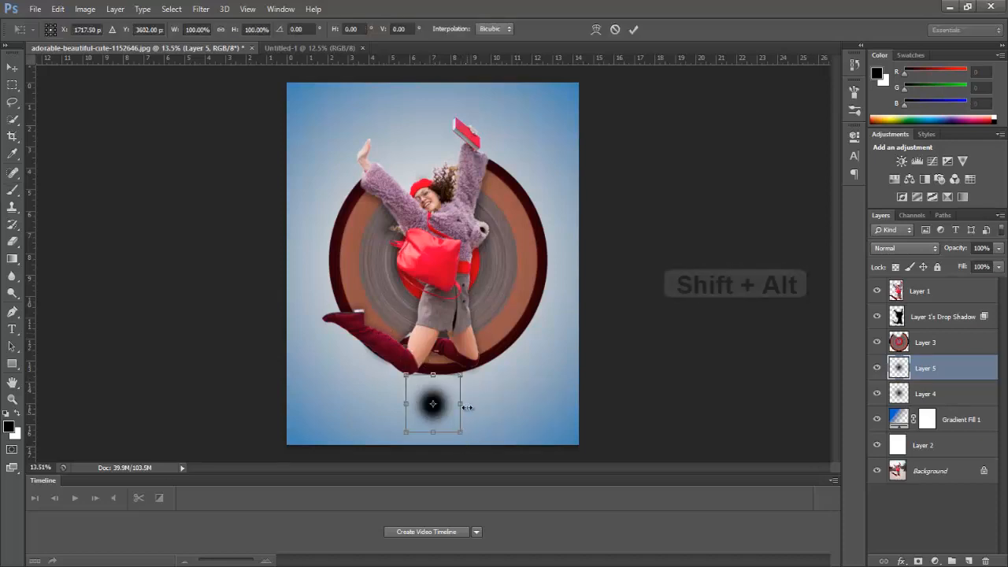
{"action": "left_click_drag", "start_coordinate": [459, 404], "coordinate": [635, 409]}
{"action": "key", "text": "Return"}
{"action": "key", "text": "b"}
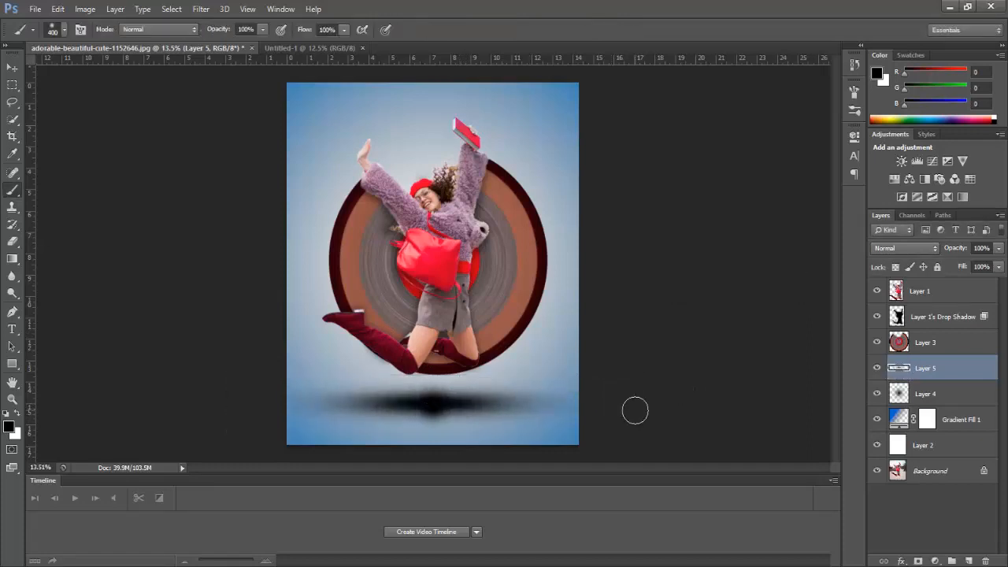
Widen the black dab on Layer 4 from its centre to about 237% width, keeping its height.
{"action": "left_click", "coordinate": [915, 397]}
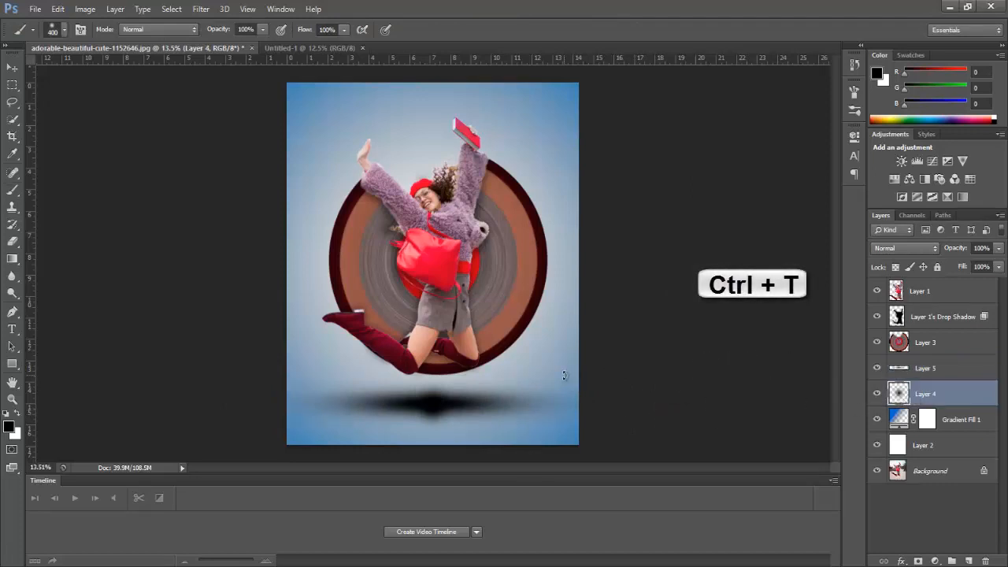
{"action": "key", "text": "ctrl+t"}
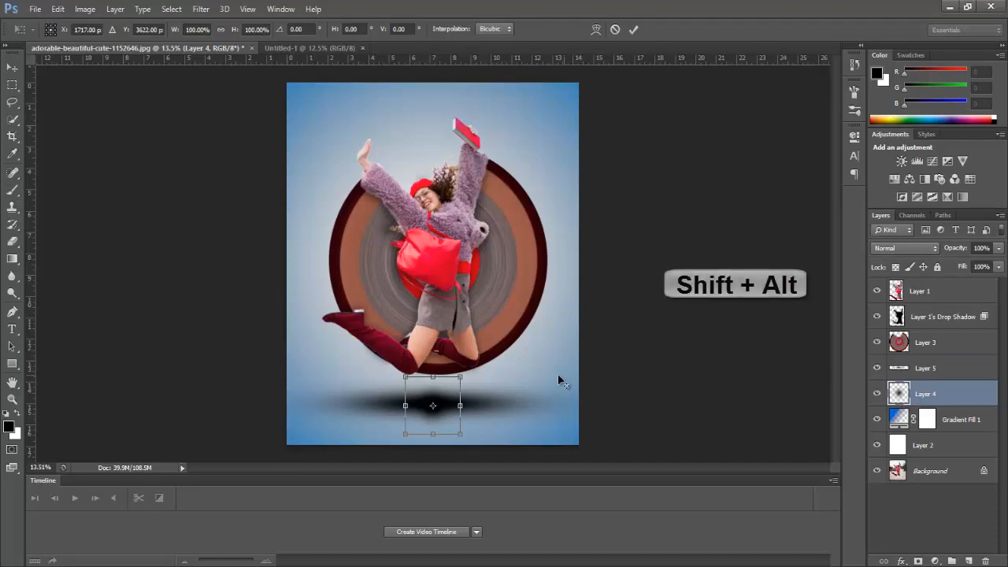
{"action": "left_click_drag", "start_coordinate": [468, 405], "coordinate": [498, 405]}
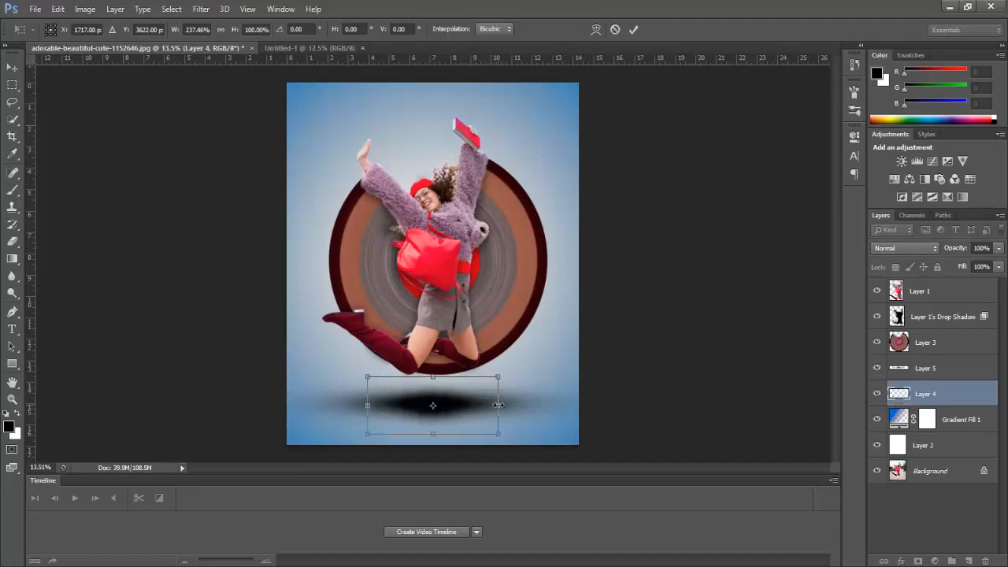
{"action": "key", "text": "Return"}
{"action": "key", "text": "b"}
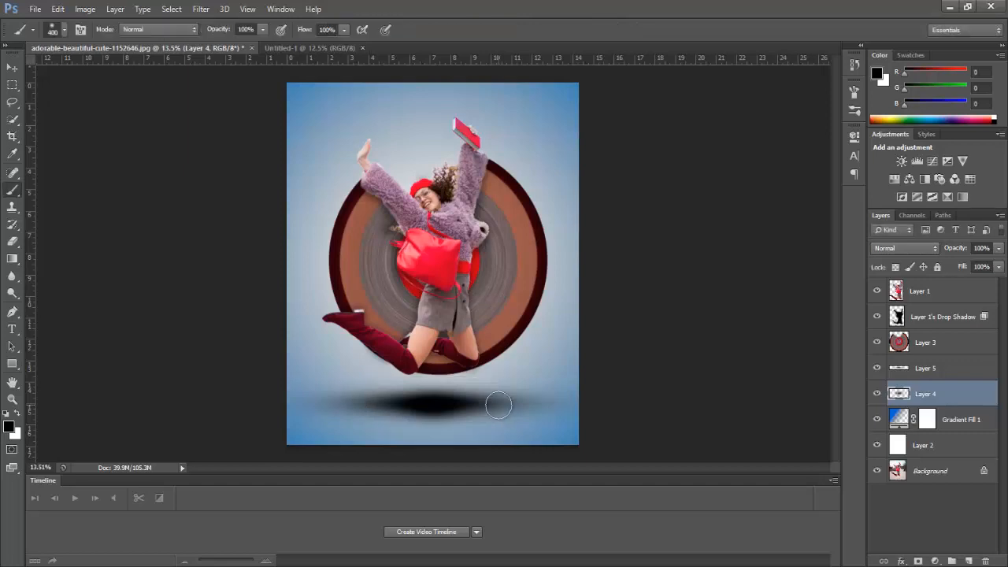
Group Layer 4 and Layer 5 and reduce the group's opacity to 72%.
{"action": "left_click", "coordinate": [948, 369], "text": "ctrl"}
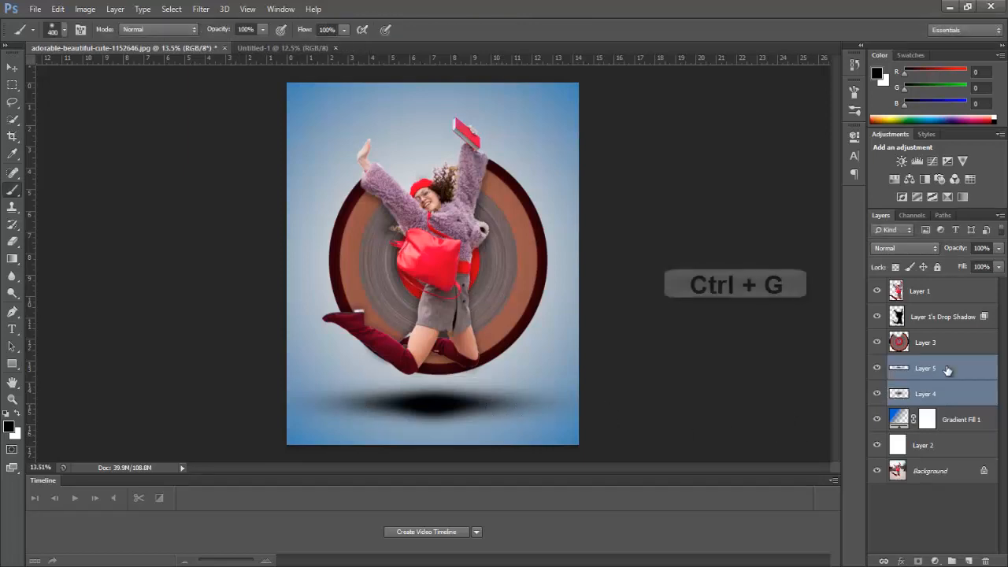
{"action": "key", "text": "ctrl+g"}
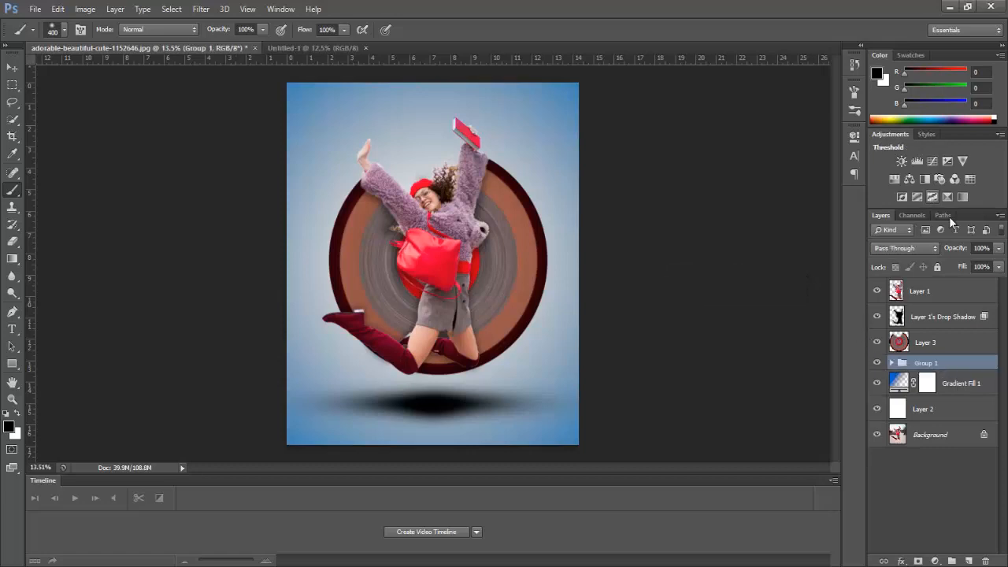
{"action": "left_click_drag", "start_coordinate": [956, 250], "coordinate": [939, 249]}
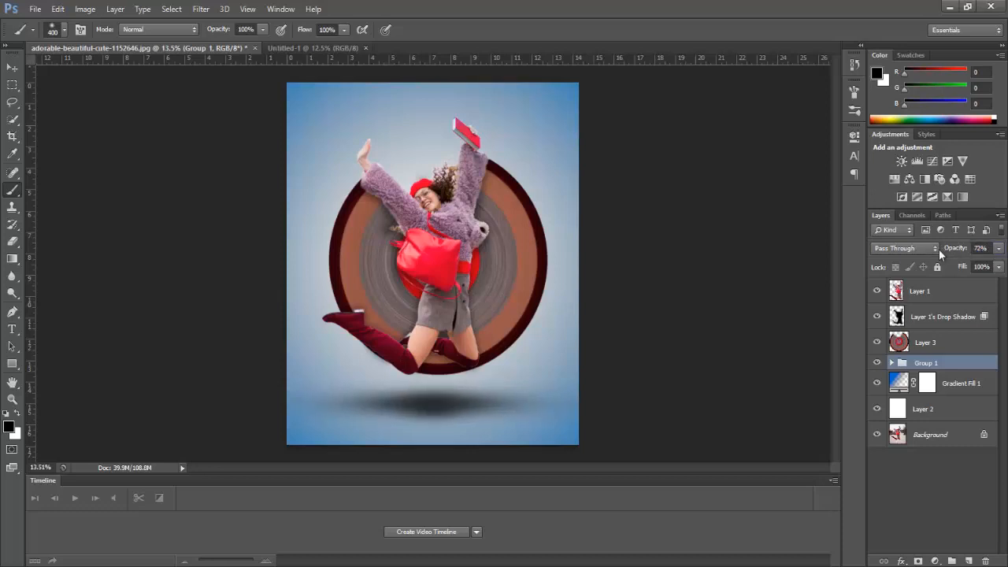
Move the grouped ground shadow slightly farther down below the disc.
{"action": "left_click", "coordinate": [12, 67]}
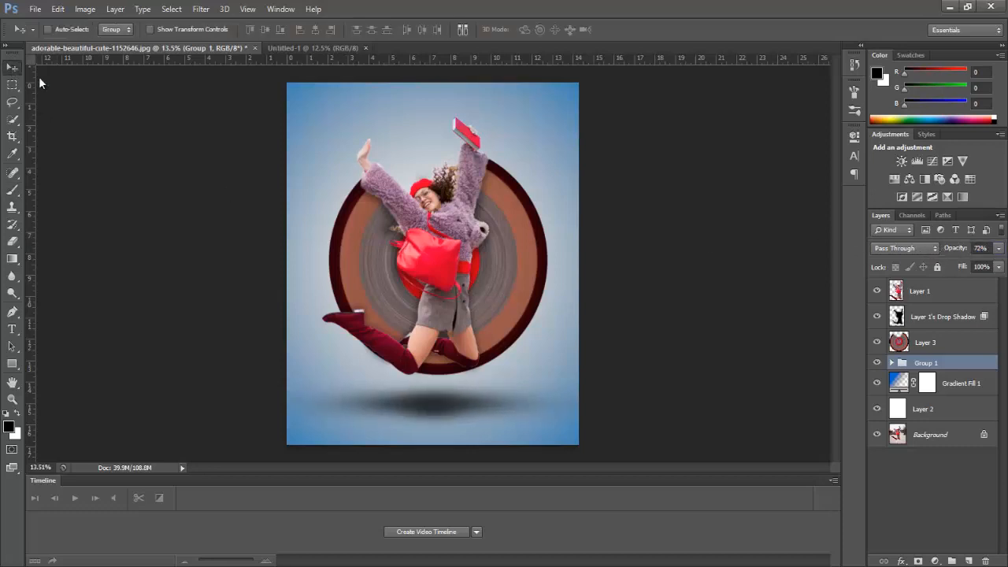
{"action": "left_click_drag", "start_coordinate": [449, 419], "coordinate": [438, 406]}
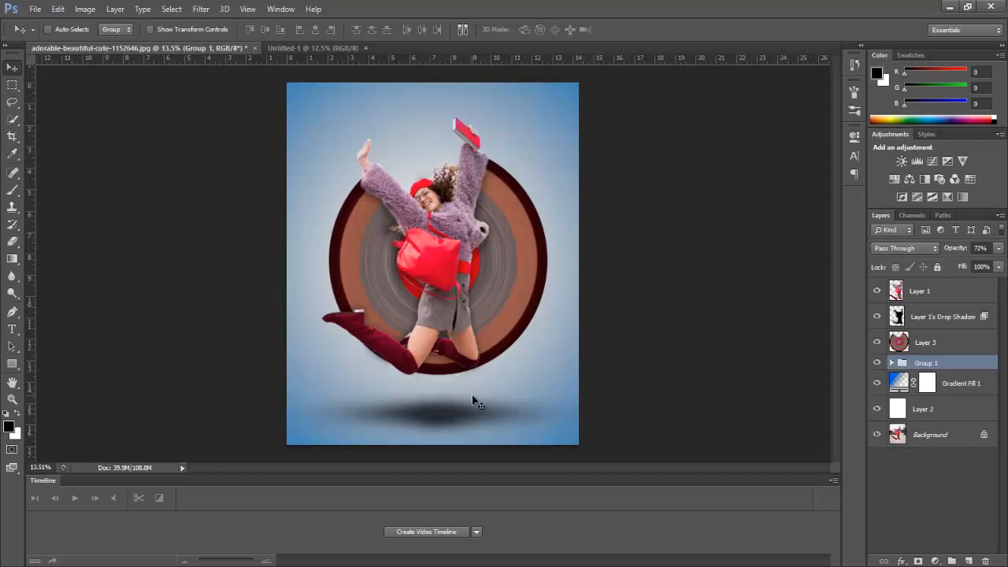
Compare the composition on the original photo and on the blue gradient by toggling the visibility of Gradient Fill 1 and Layer 2.
{"action": "left_click", "coordinate": [879, 384]}
{"action": "left_click", "coordinate": [878, 409]}
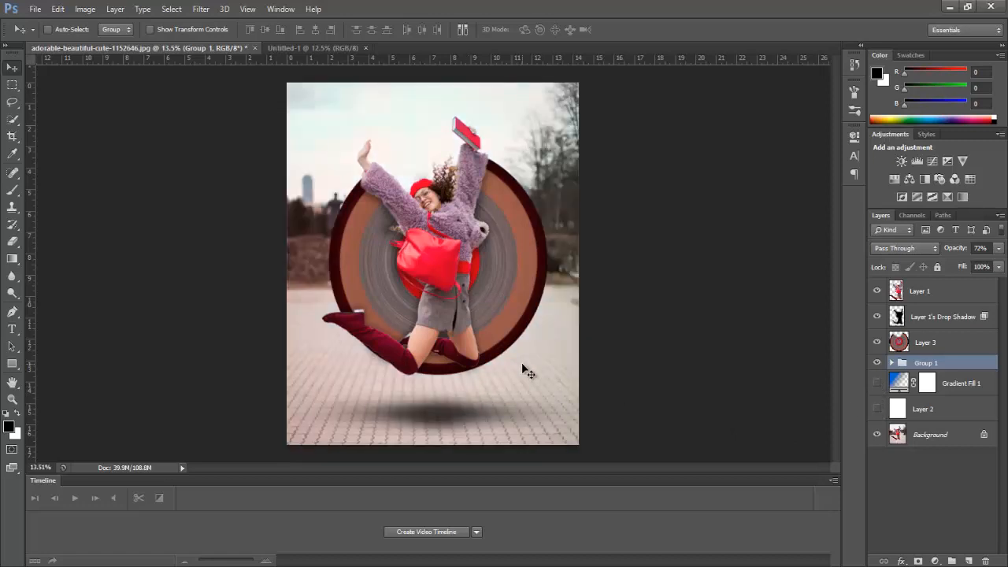
{"action": "left_click", "coordinate": [877, 383]}
{"action": "left_click", "coordinate": [878, 410]}
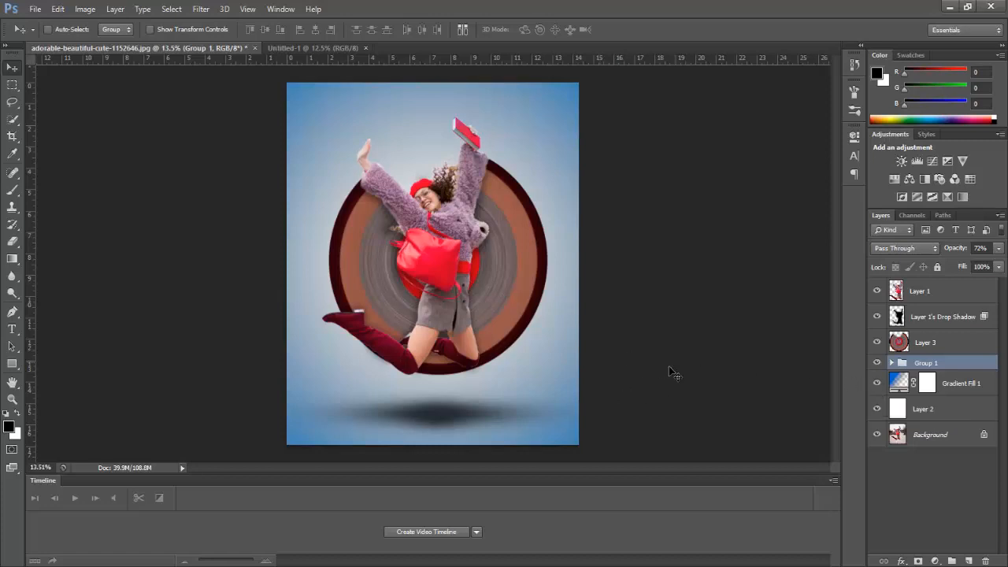
{"action": "left_click", "coordinate": [876, 408]}
{"action": "left_click", "coordinate": [877, 383]}
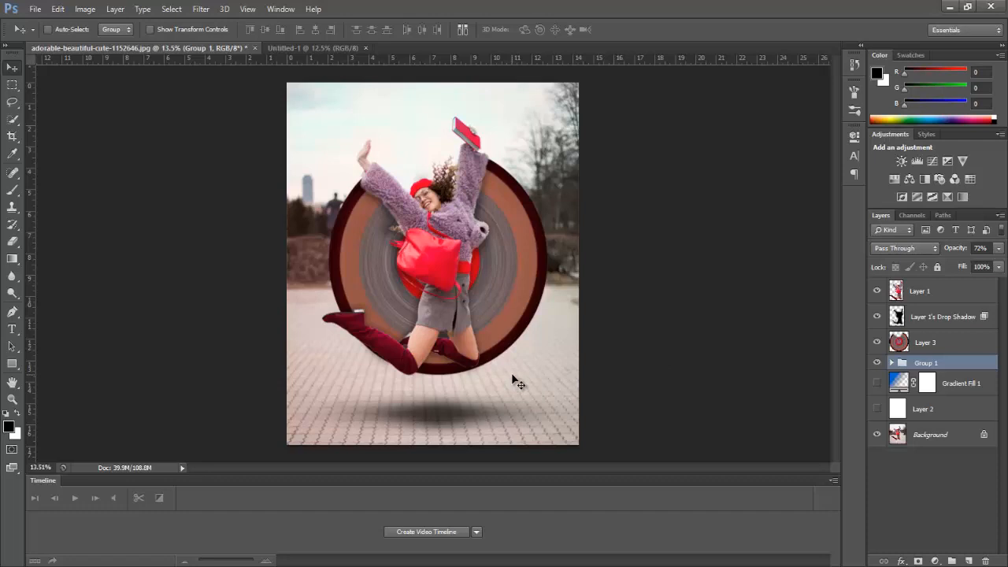
{"action": "left_click", "coordinate": [877, 383]}
{"action": "left_click", "coordinate": [876, 408]}
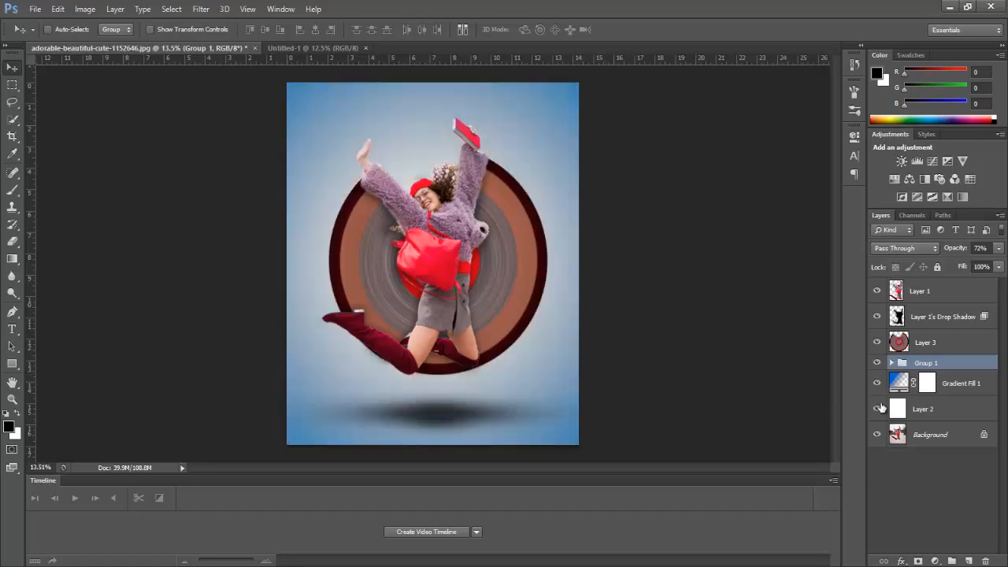